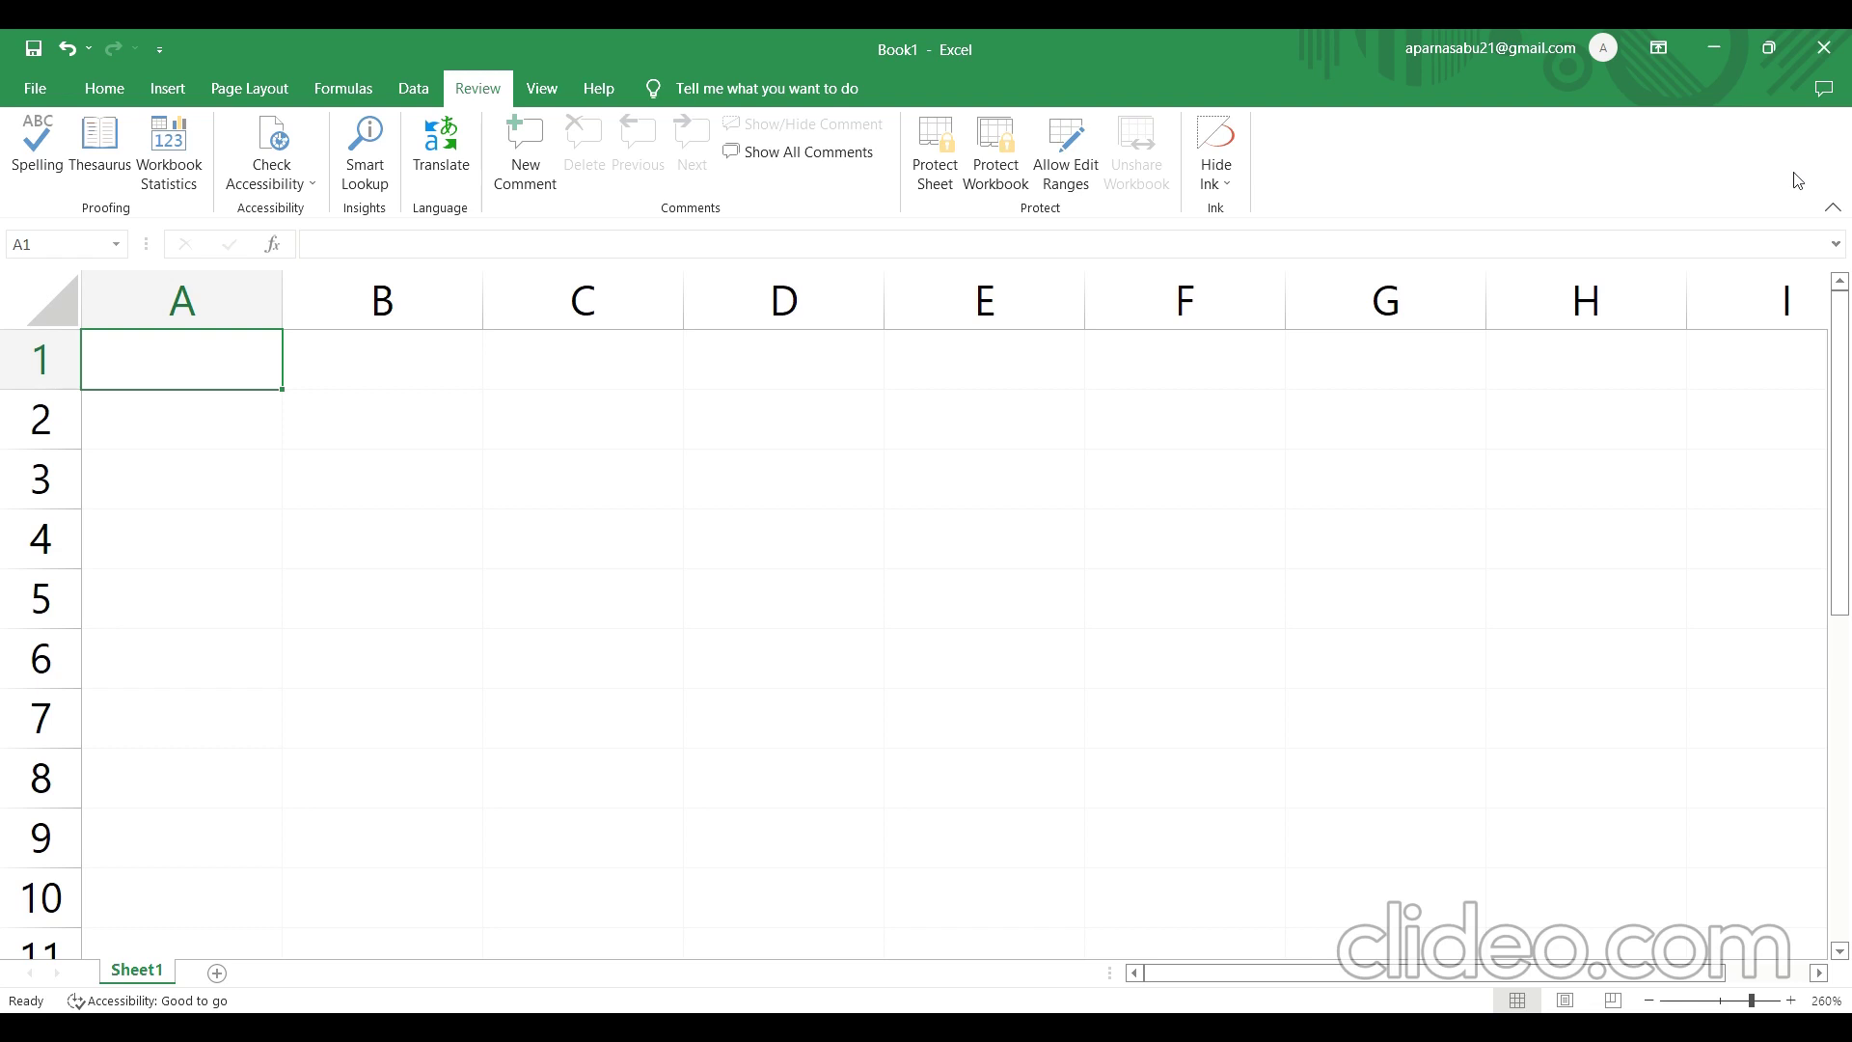
Enter the title "t-Test and Z-Test" in cell A1
key(F2)
text(T)
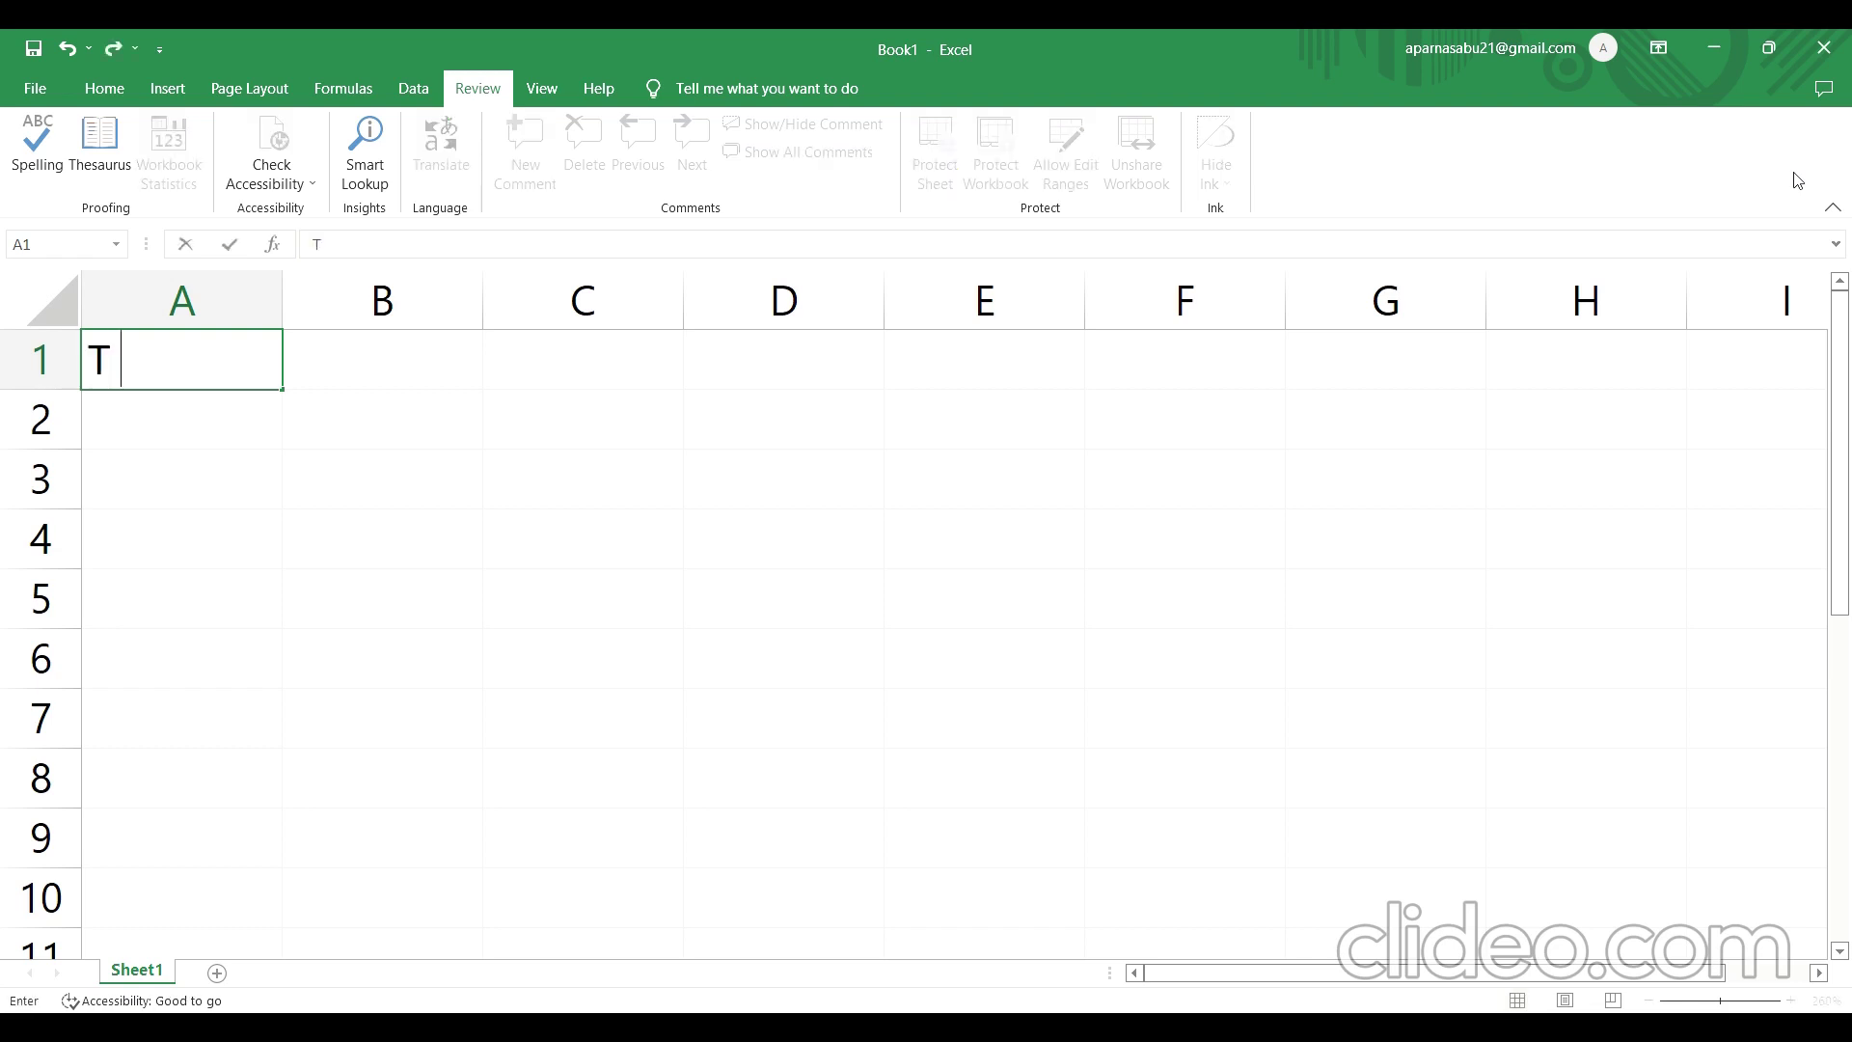
key(BackSpace)
text(t-Test )
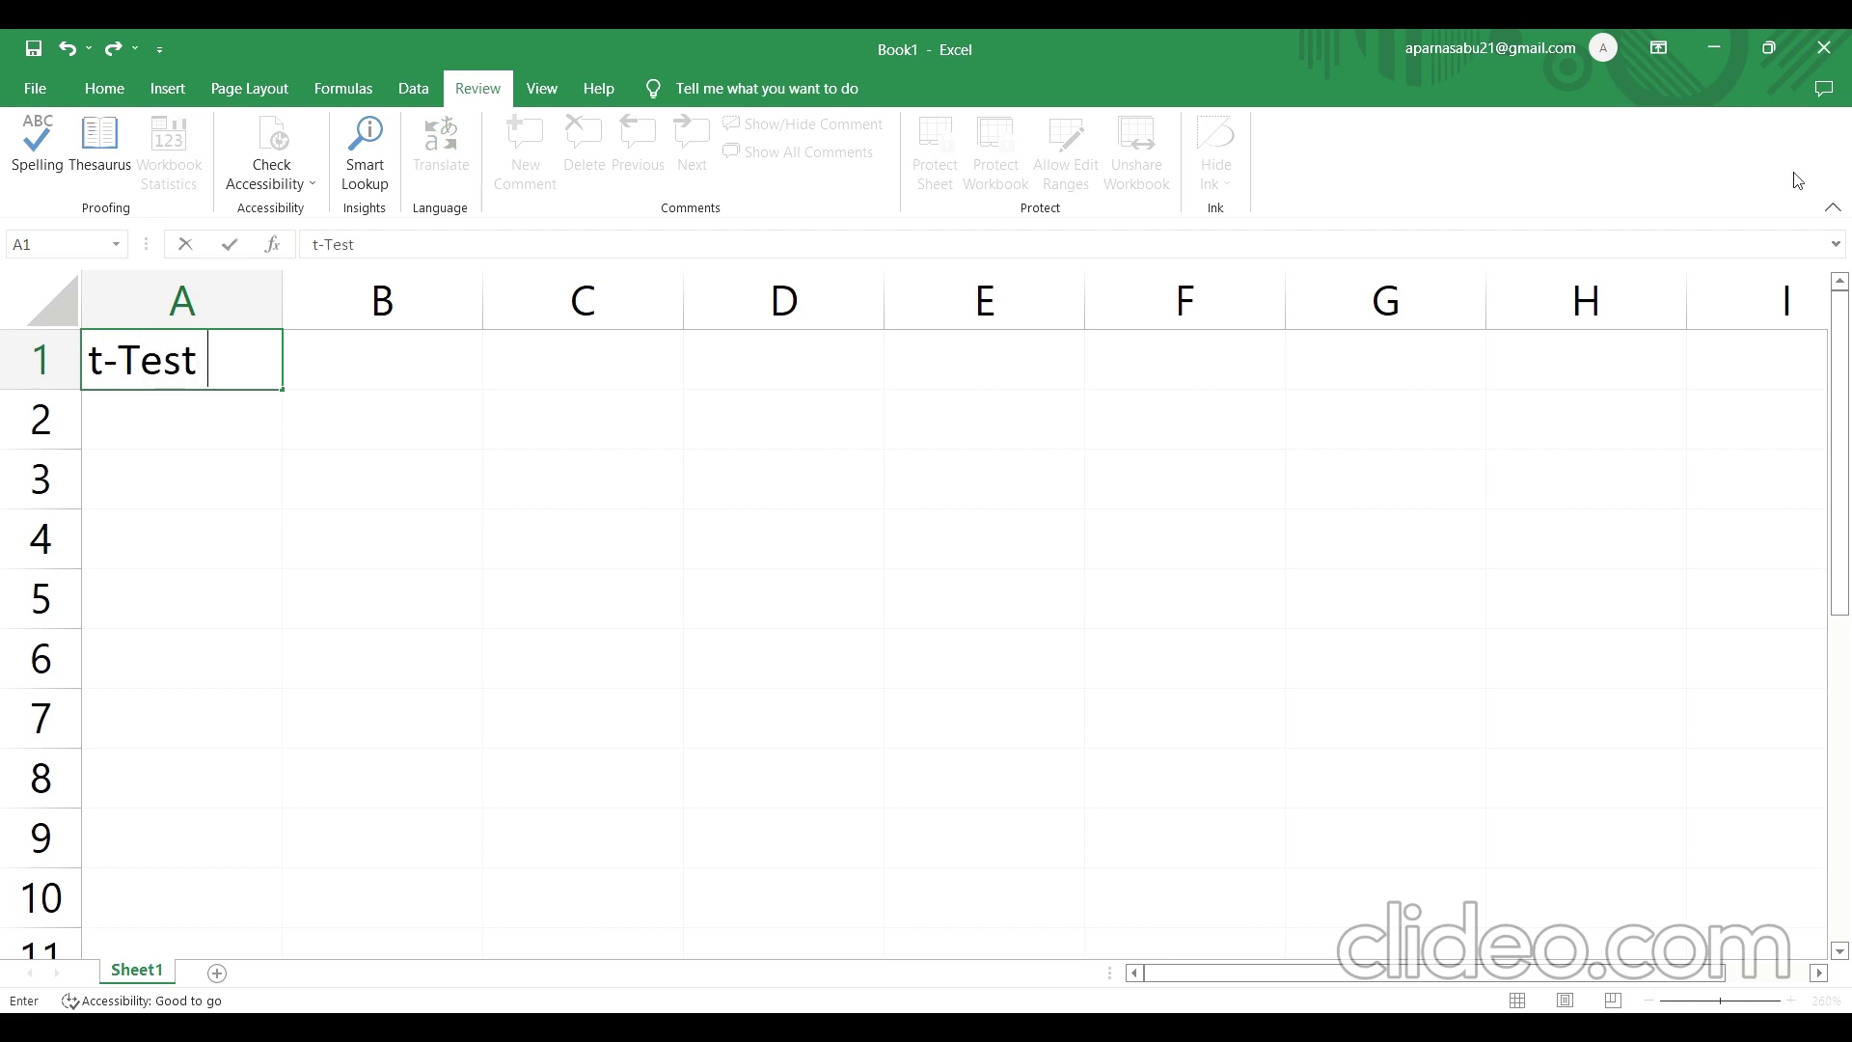
text(and Z)
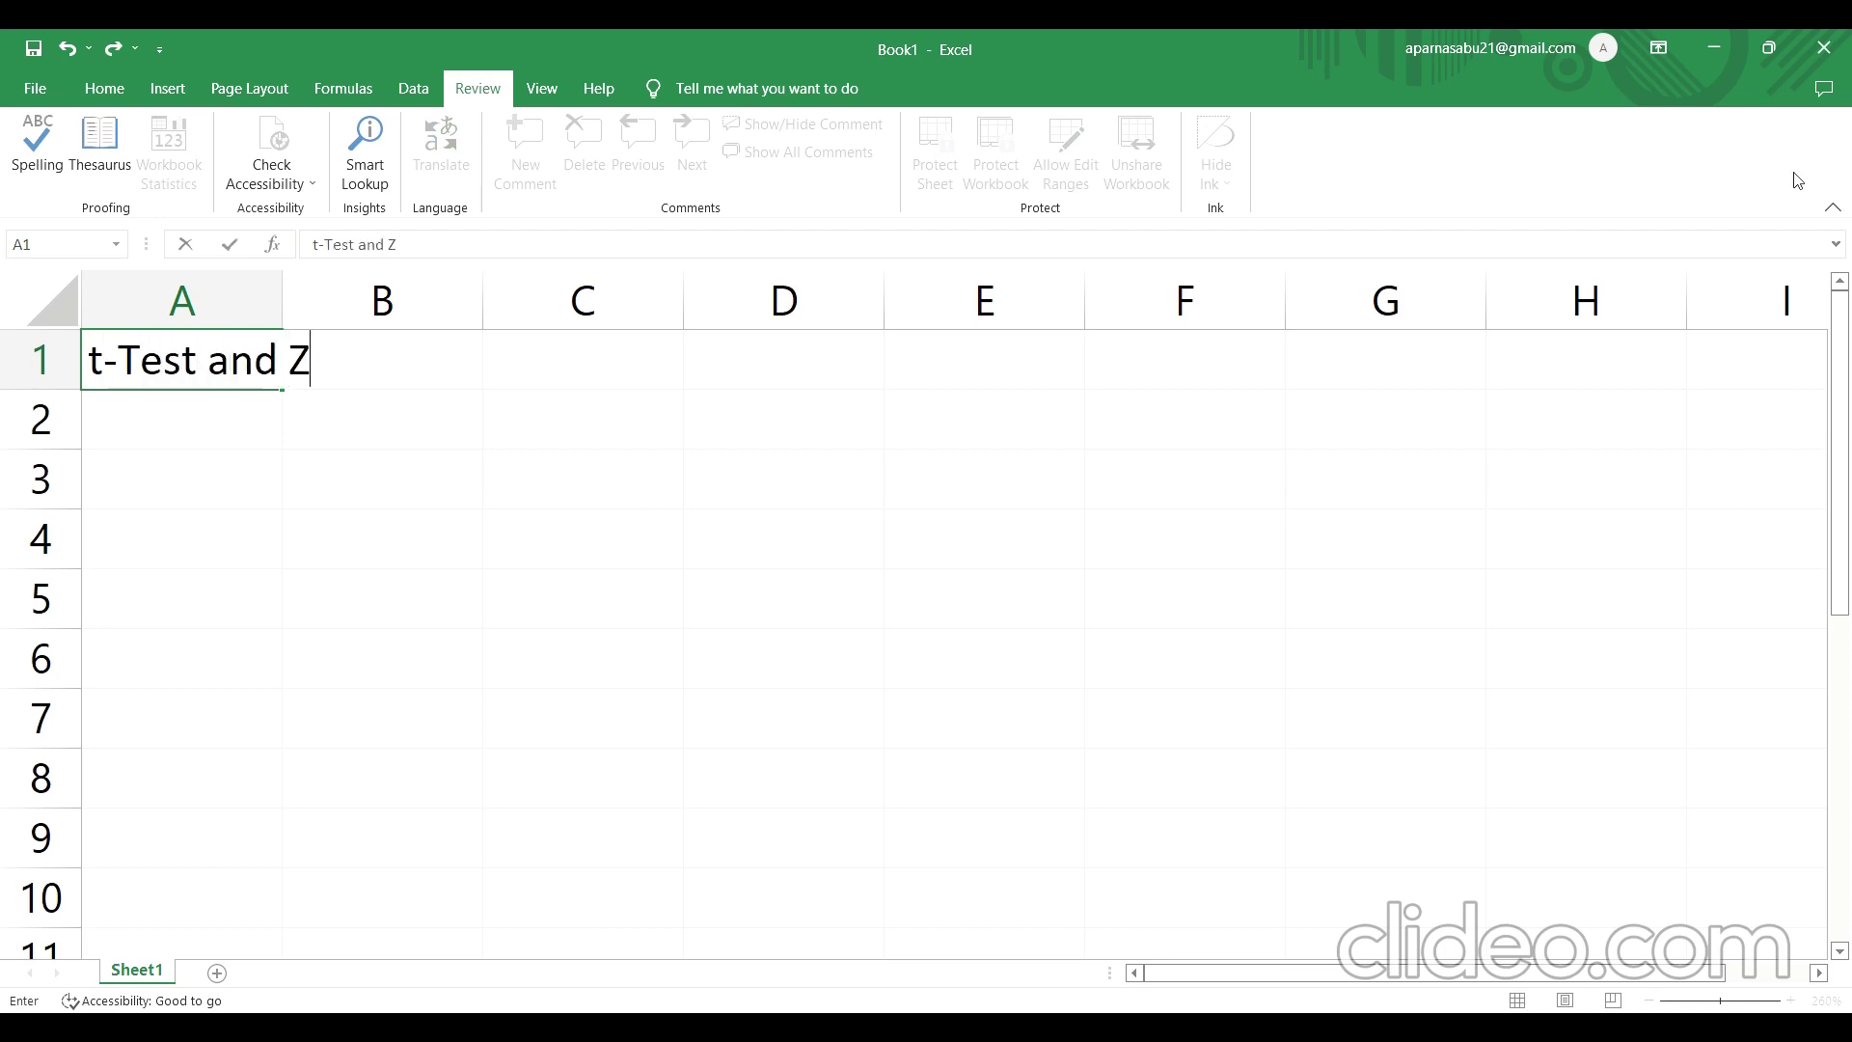
text(-Test)
key(Return)
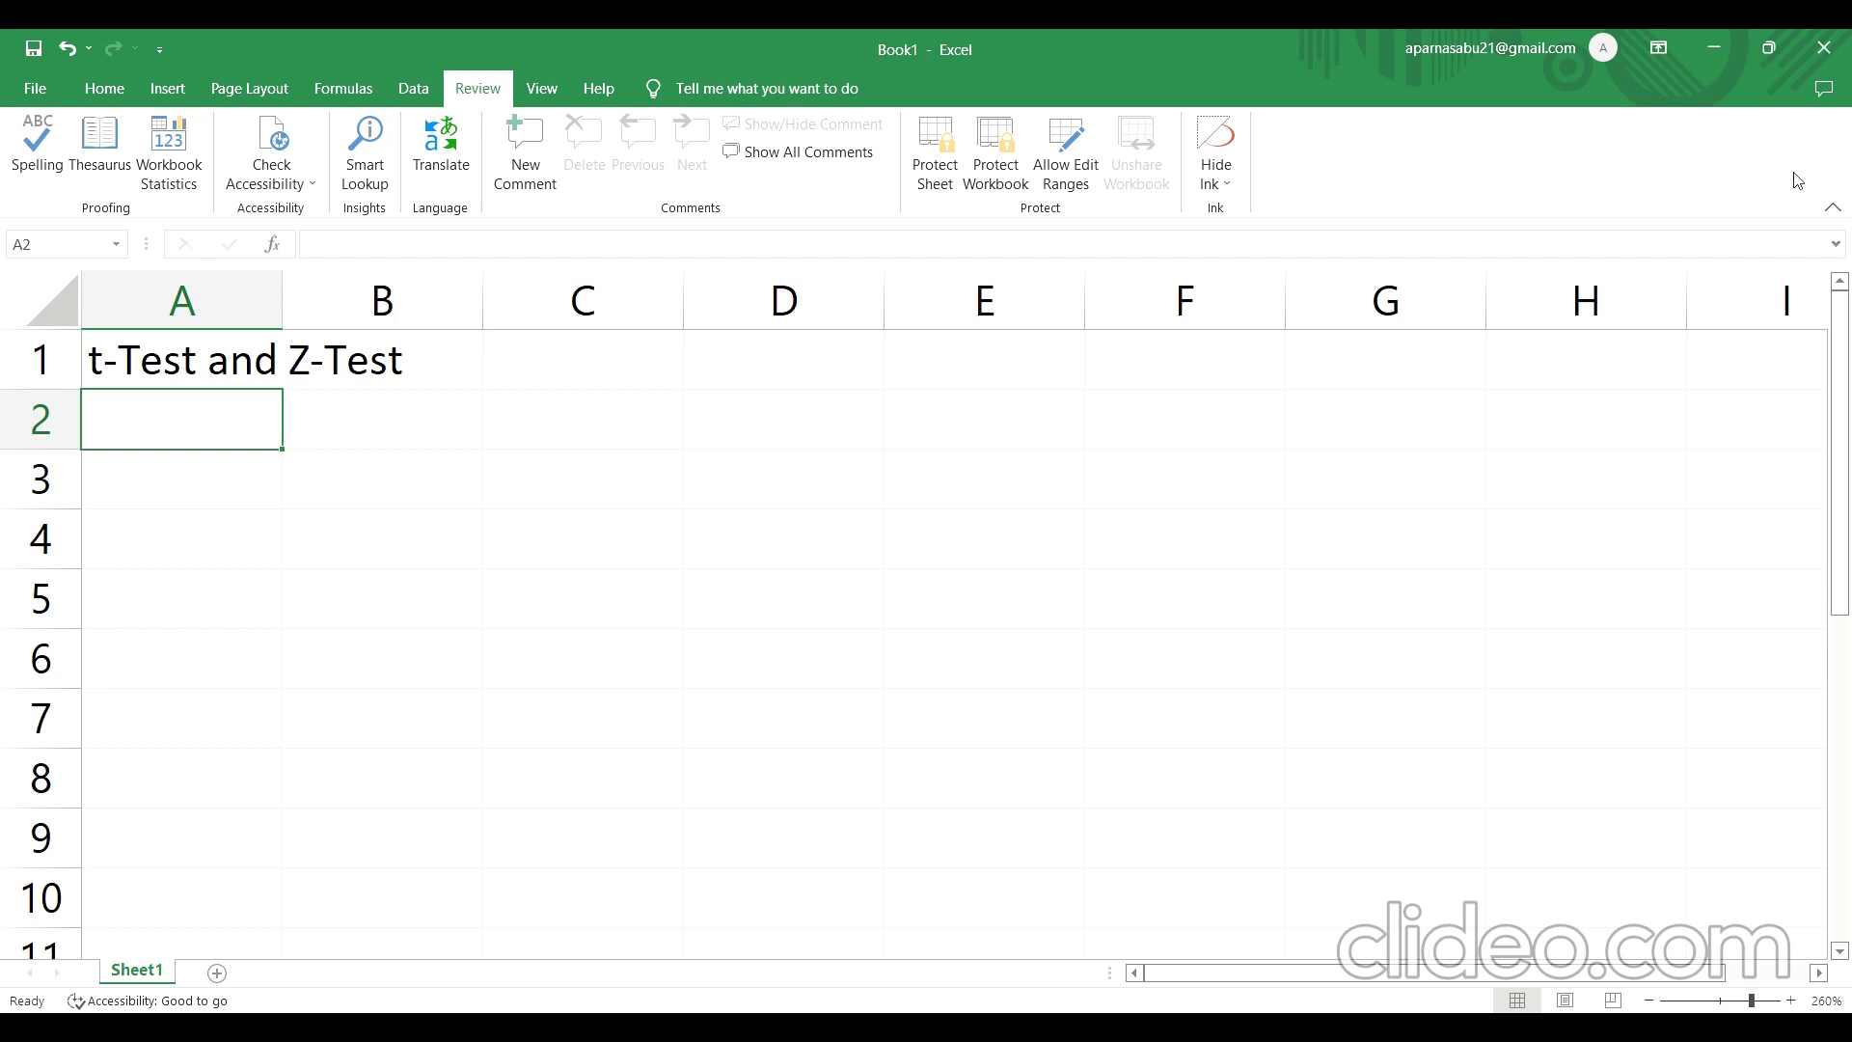
Enter the statement "Sample mean= Population mean" in cell A2
text(Sample)
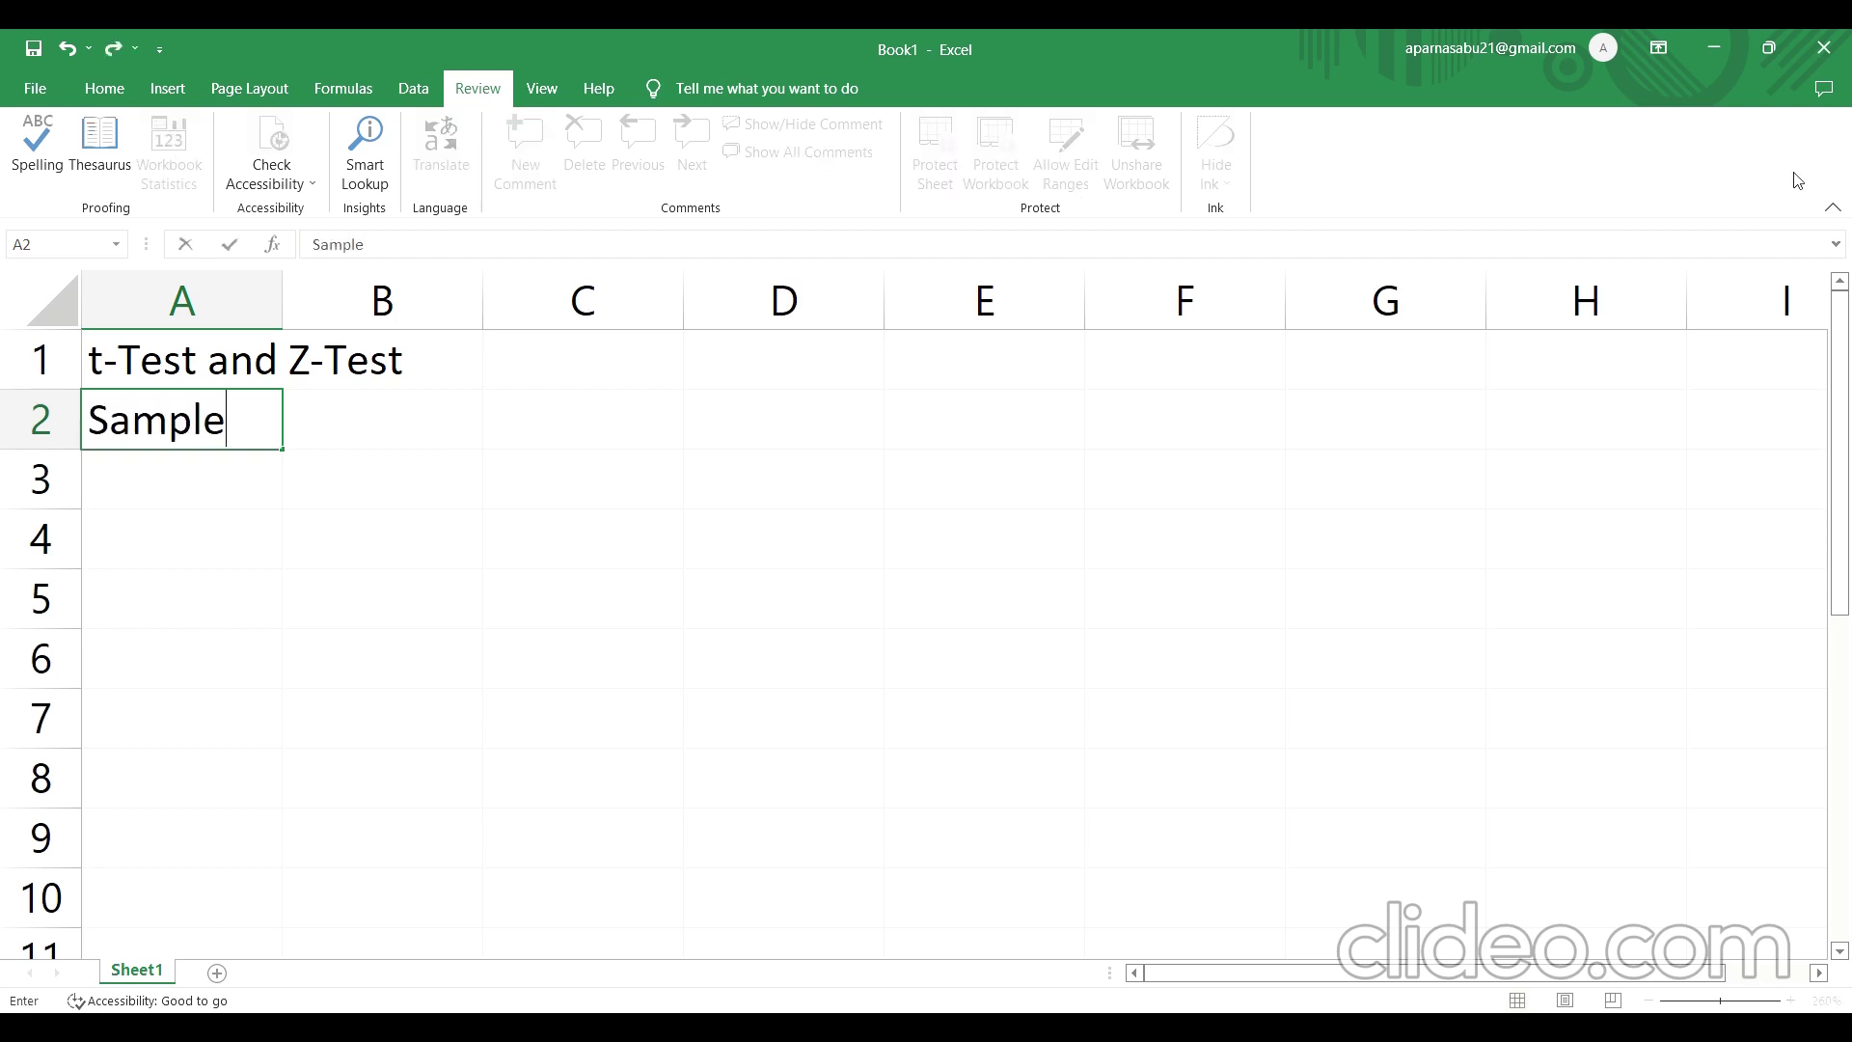
text( mean )
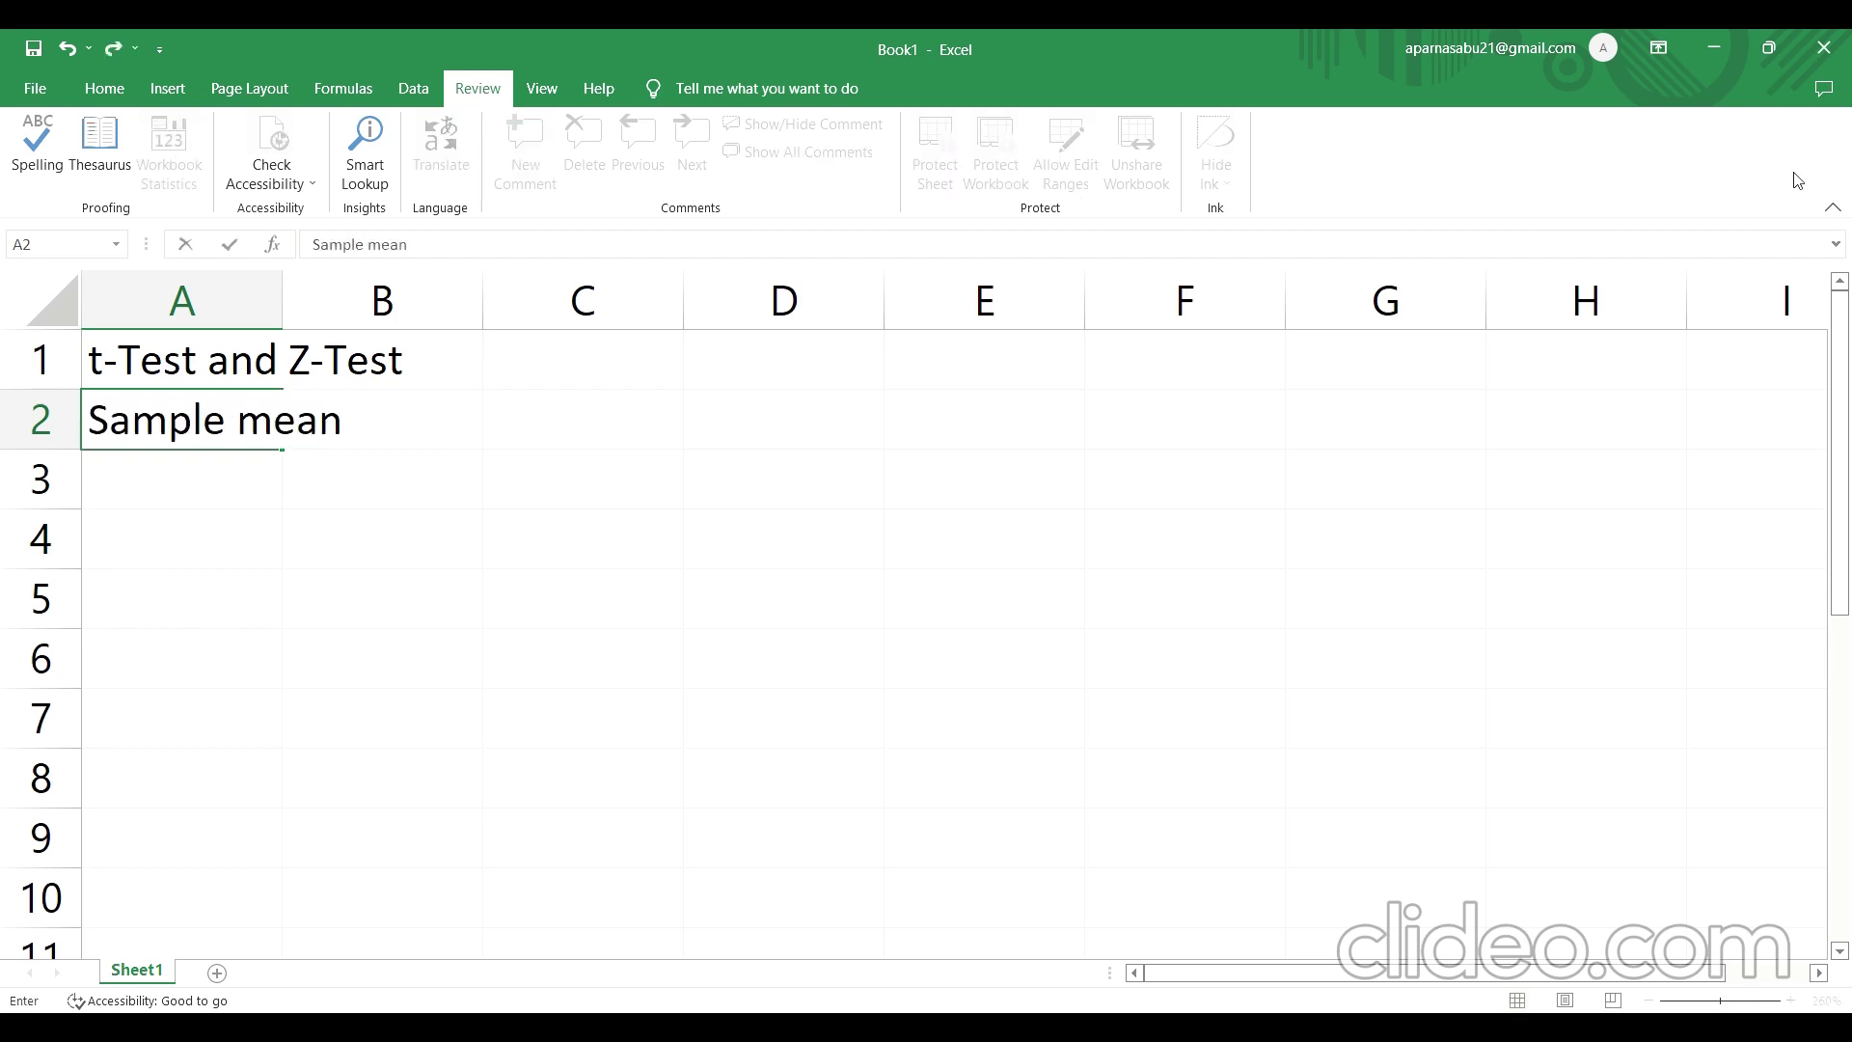
text(Populati)
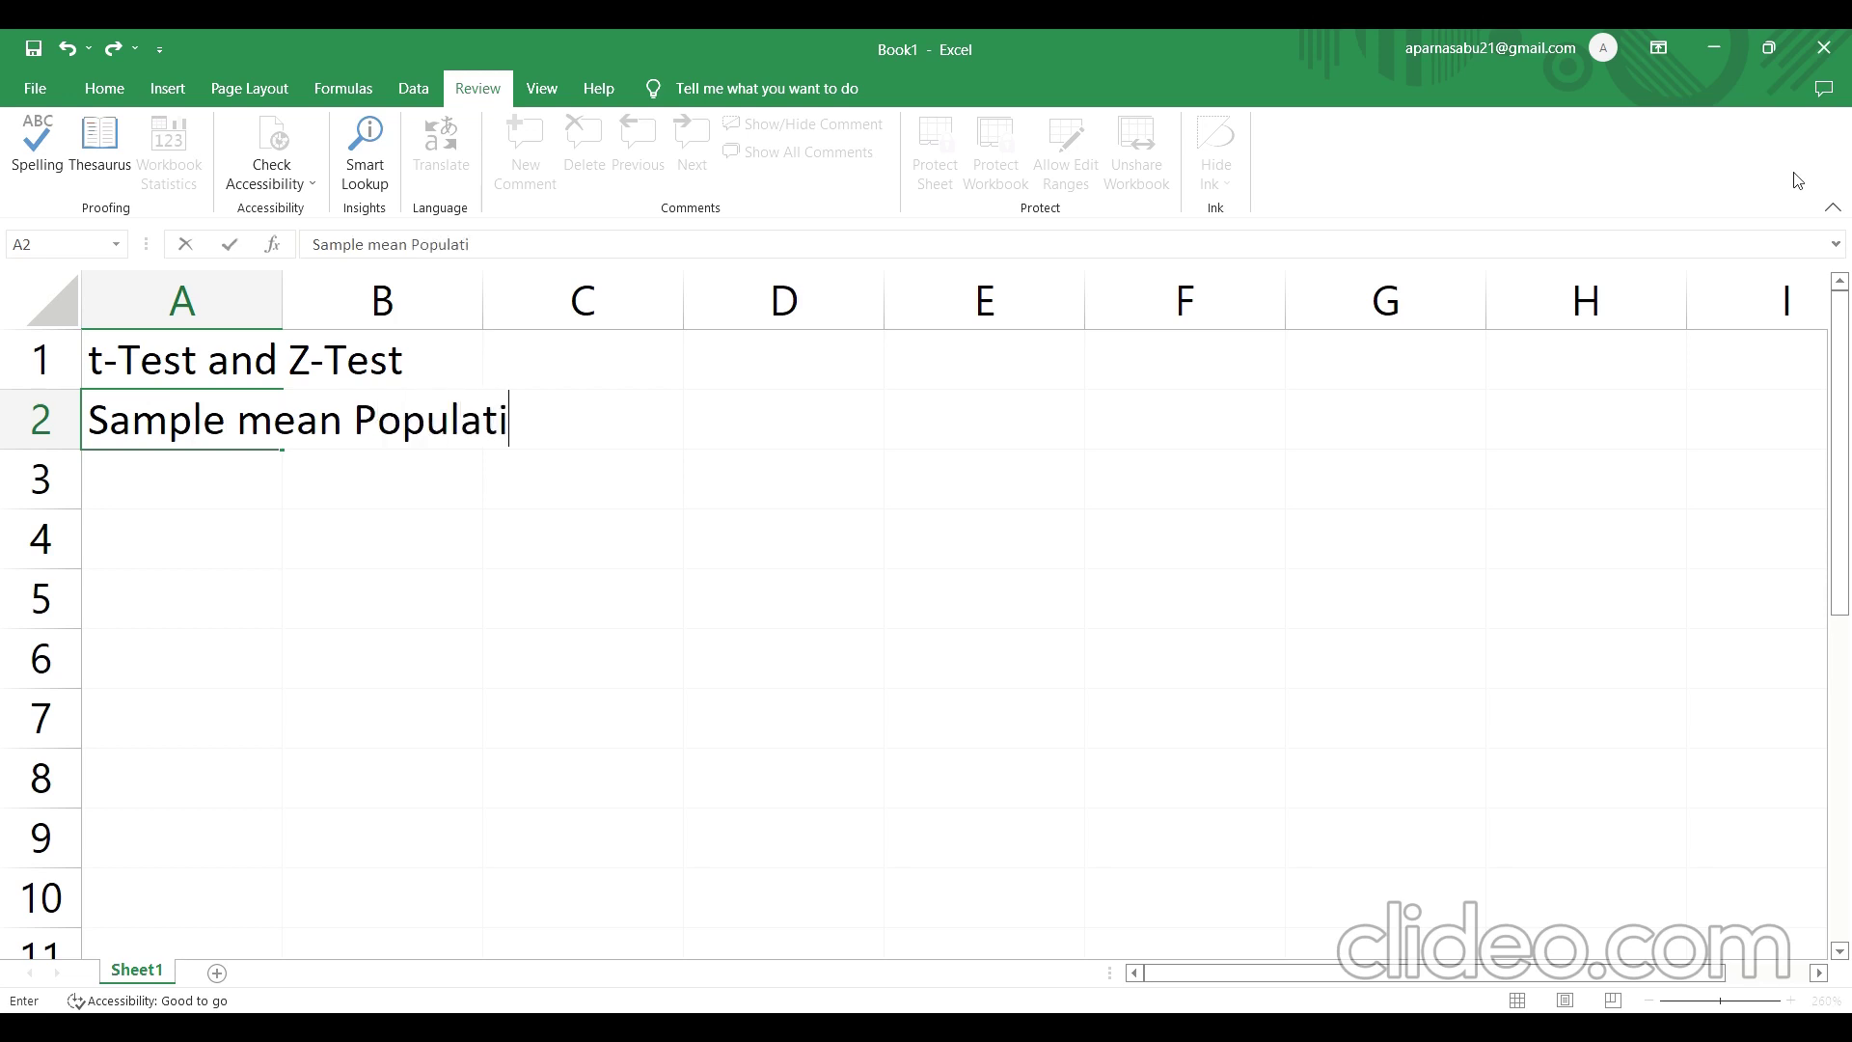
text(on mean)
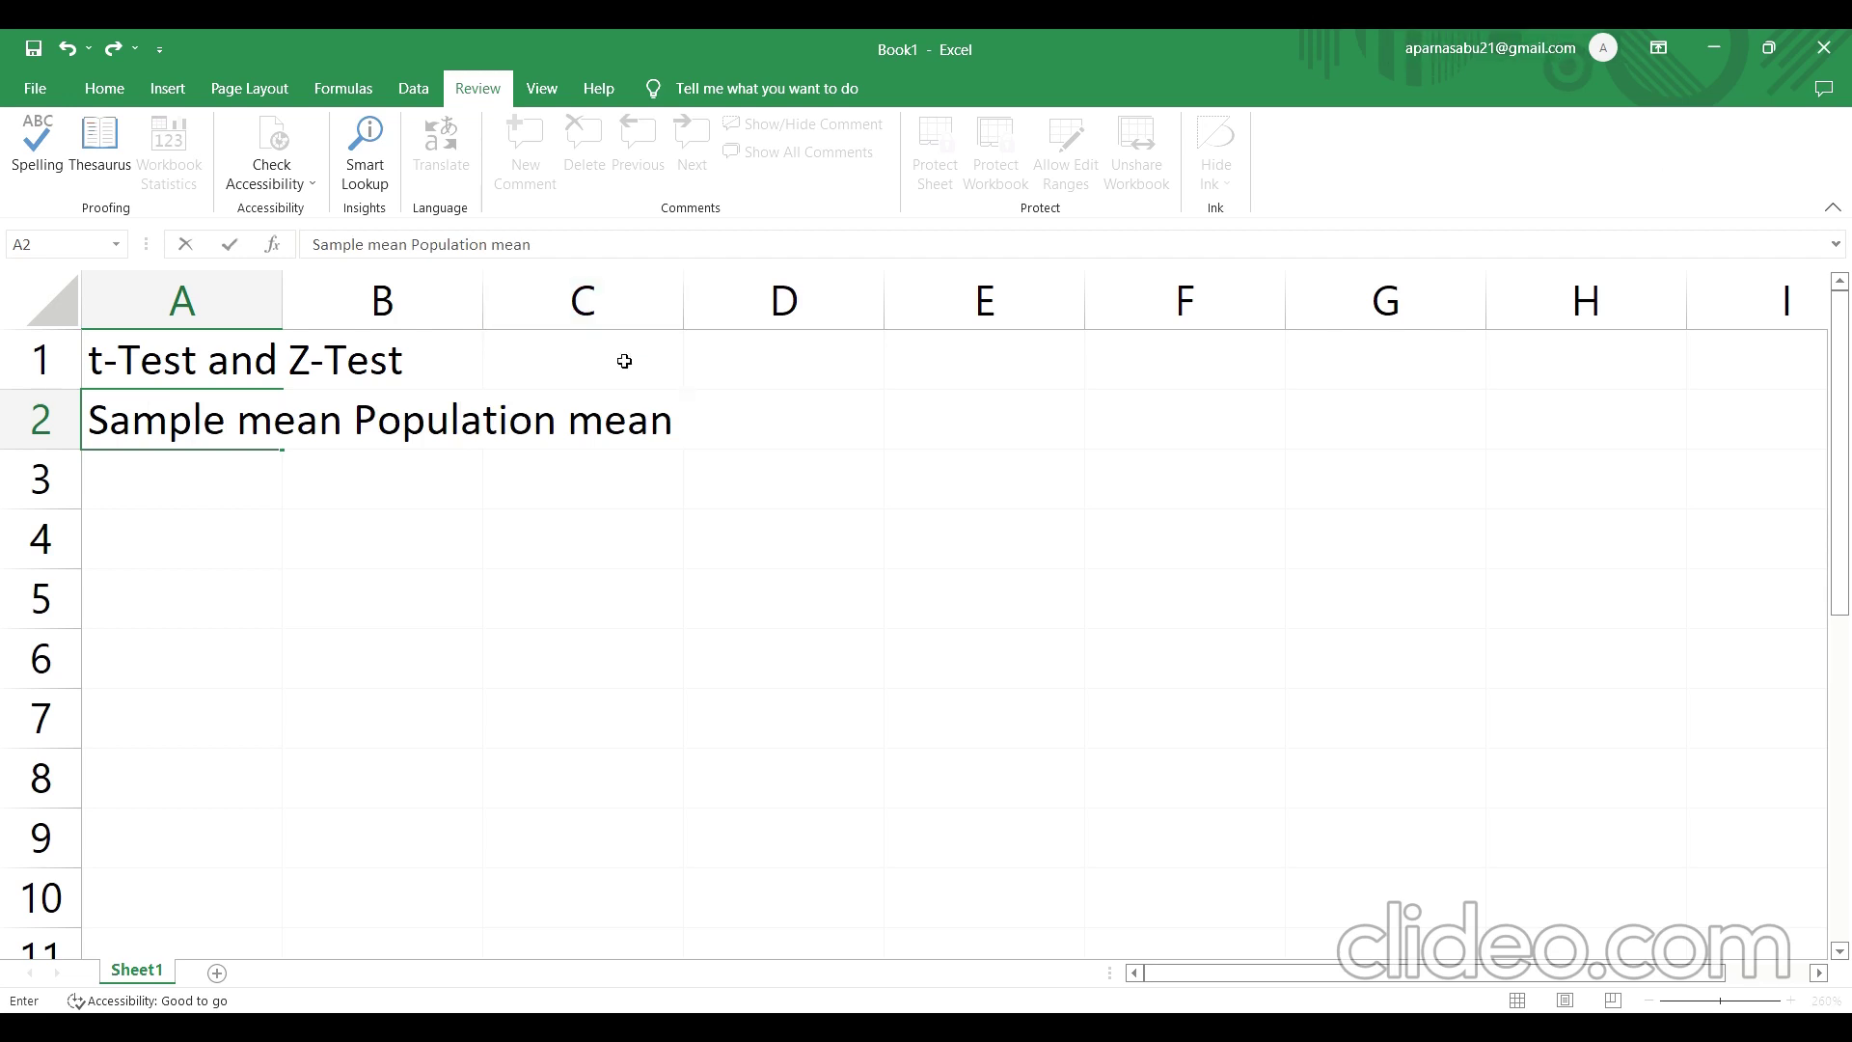
click(413, 249)
text(=)
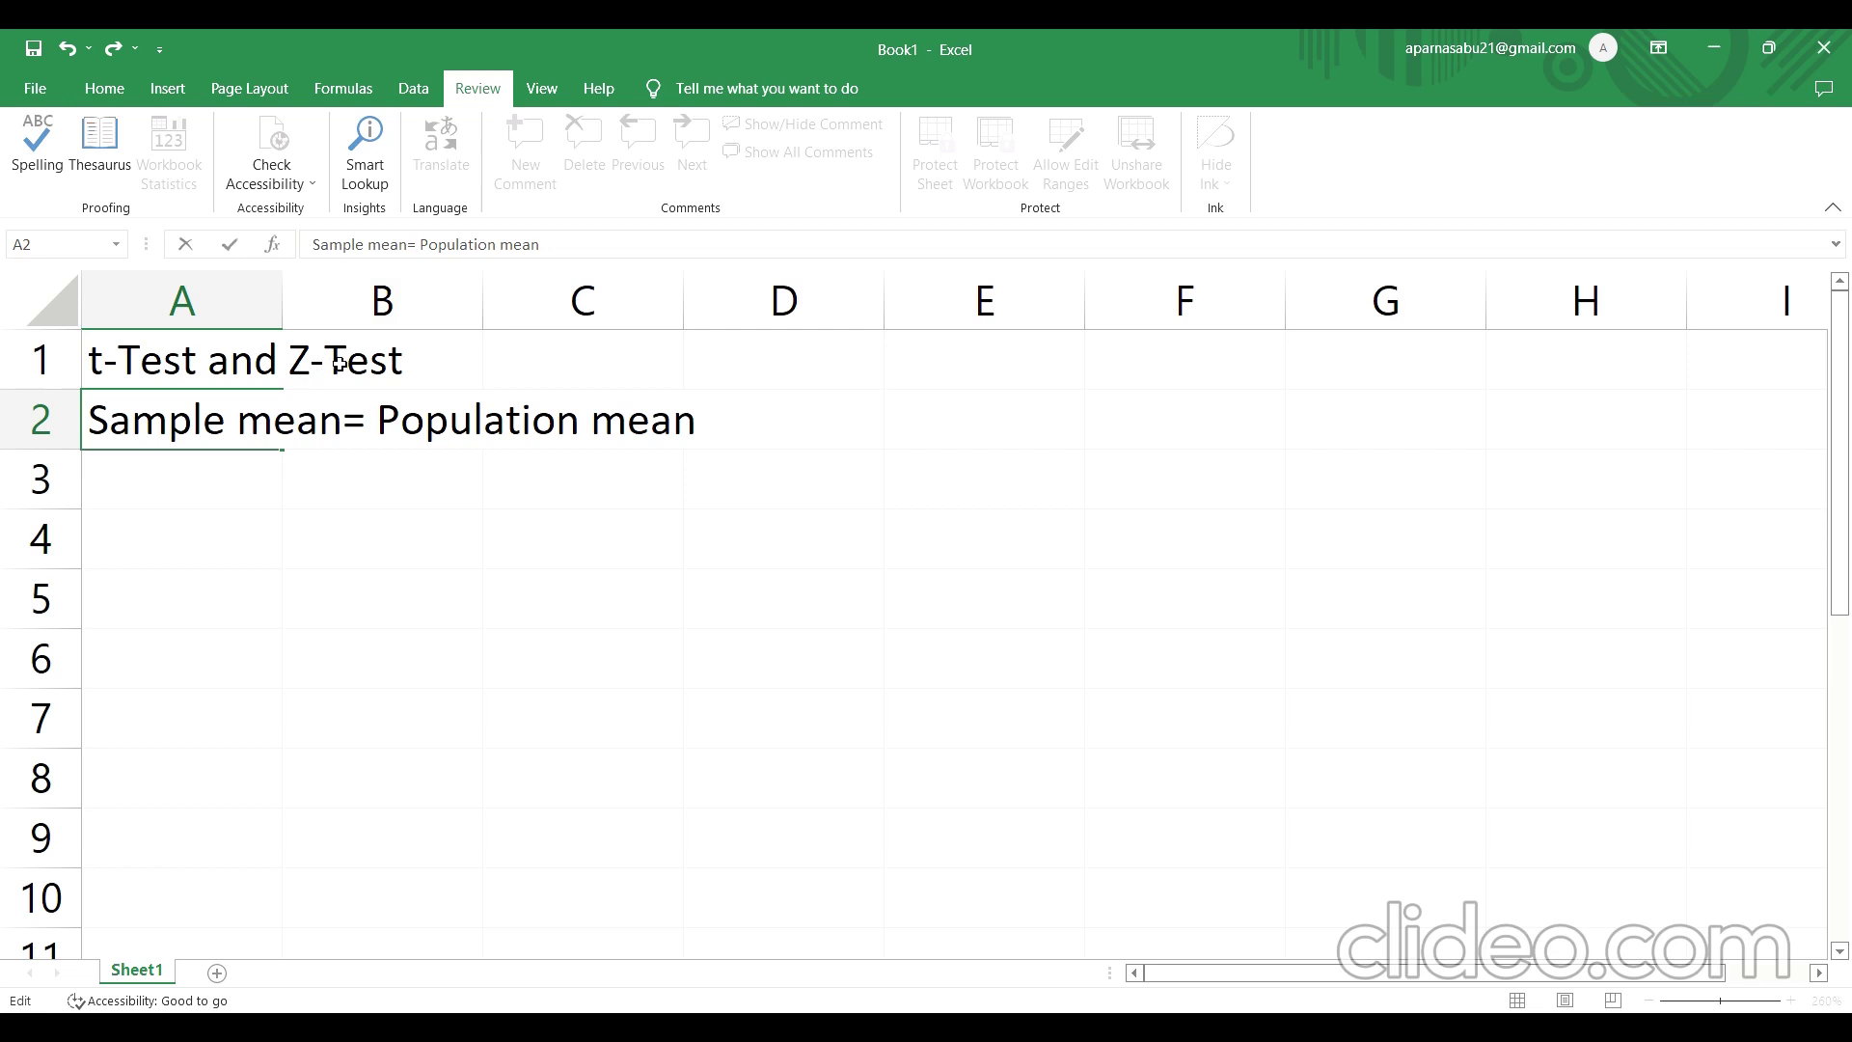
Enter the t-test condition "t-Test sample size below 30(<30)" in cell A3
click(226, 492)
text(t=)
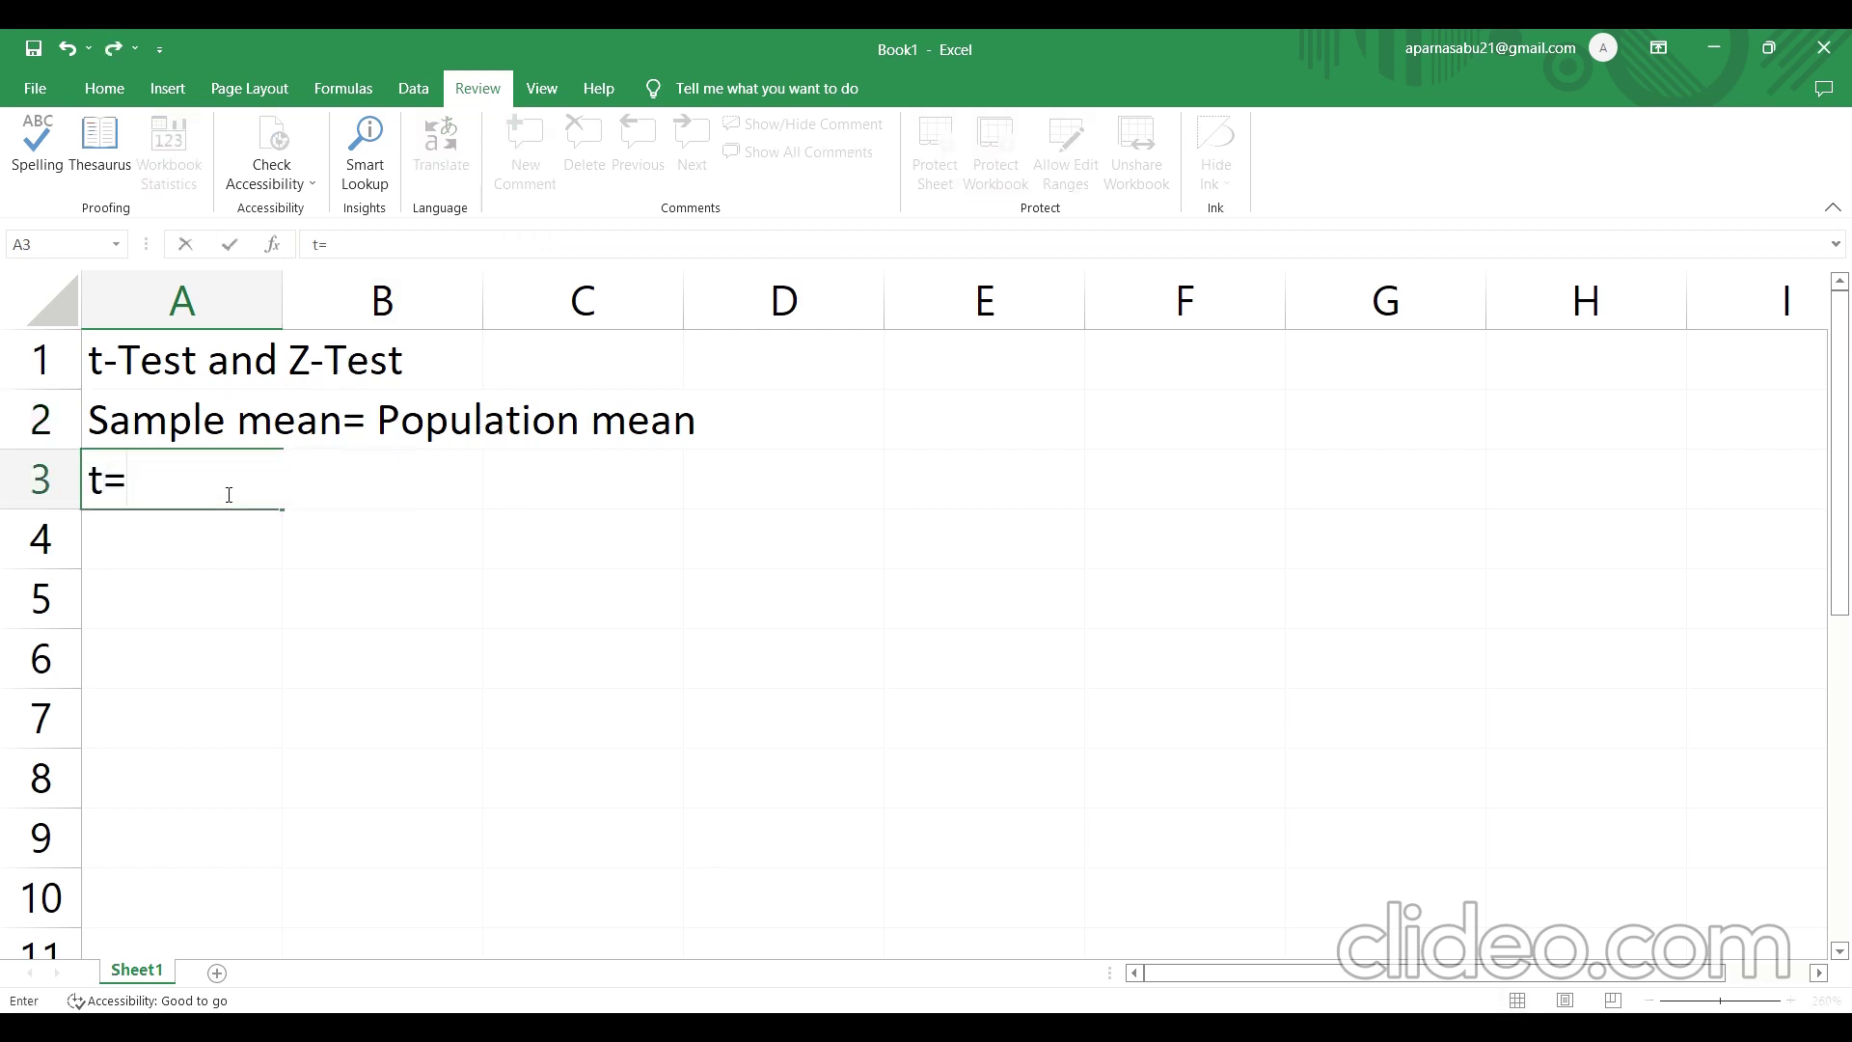
key(BackSpace)
text(-Test)
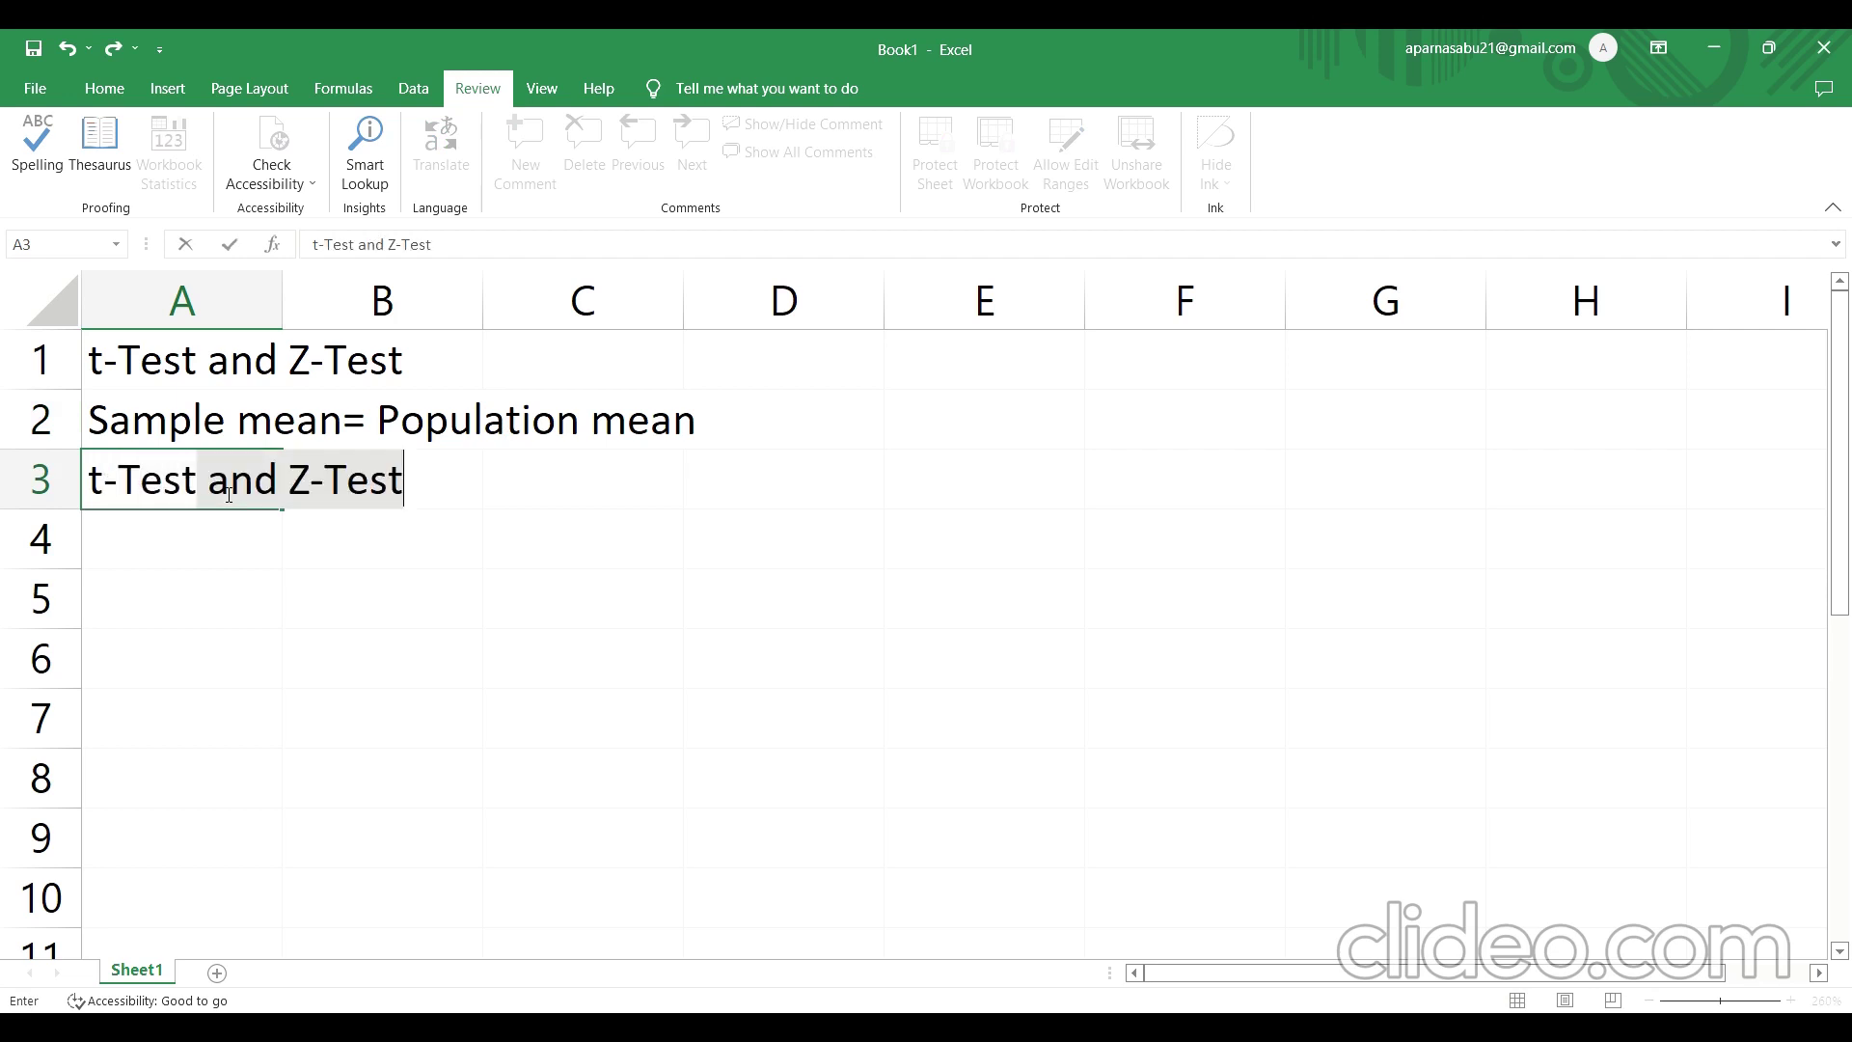
text( s)
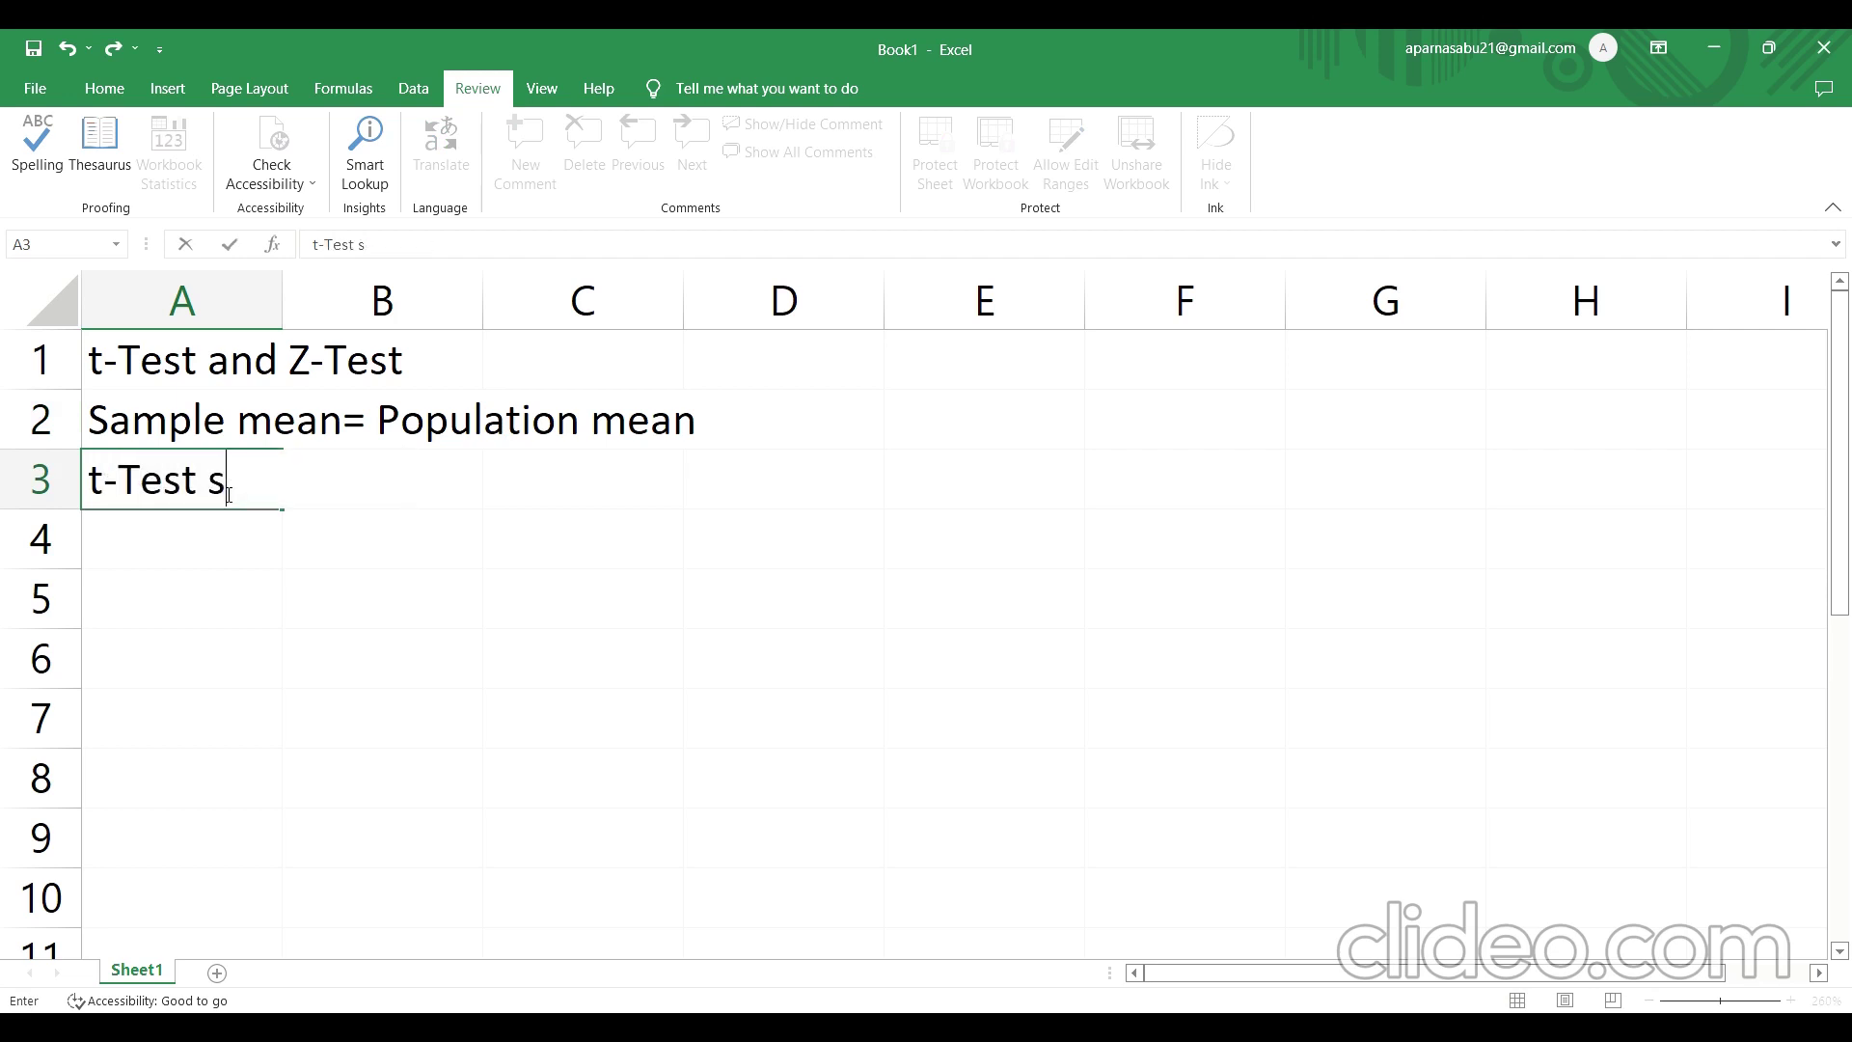
text(ample size)
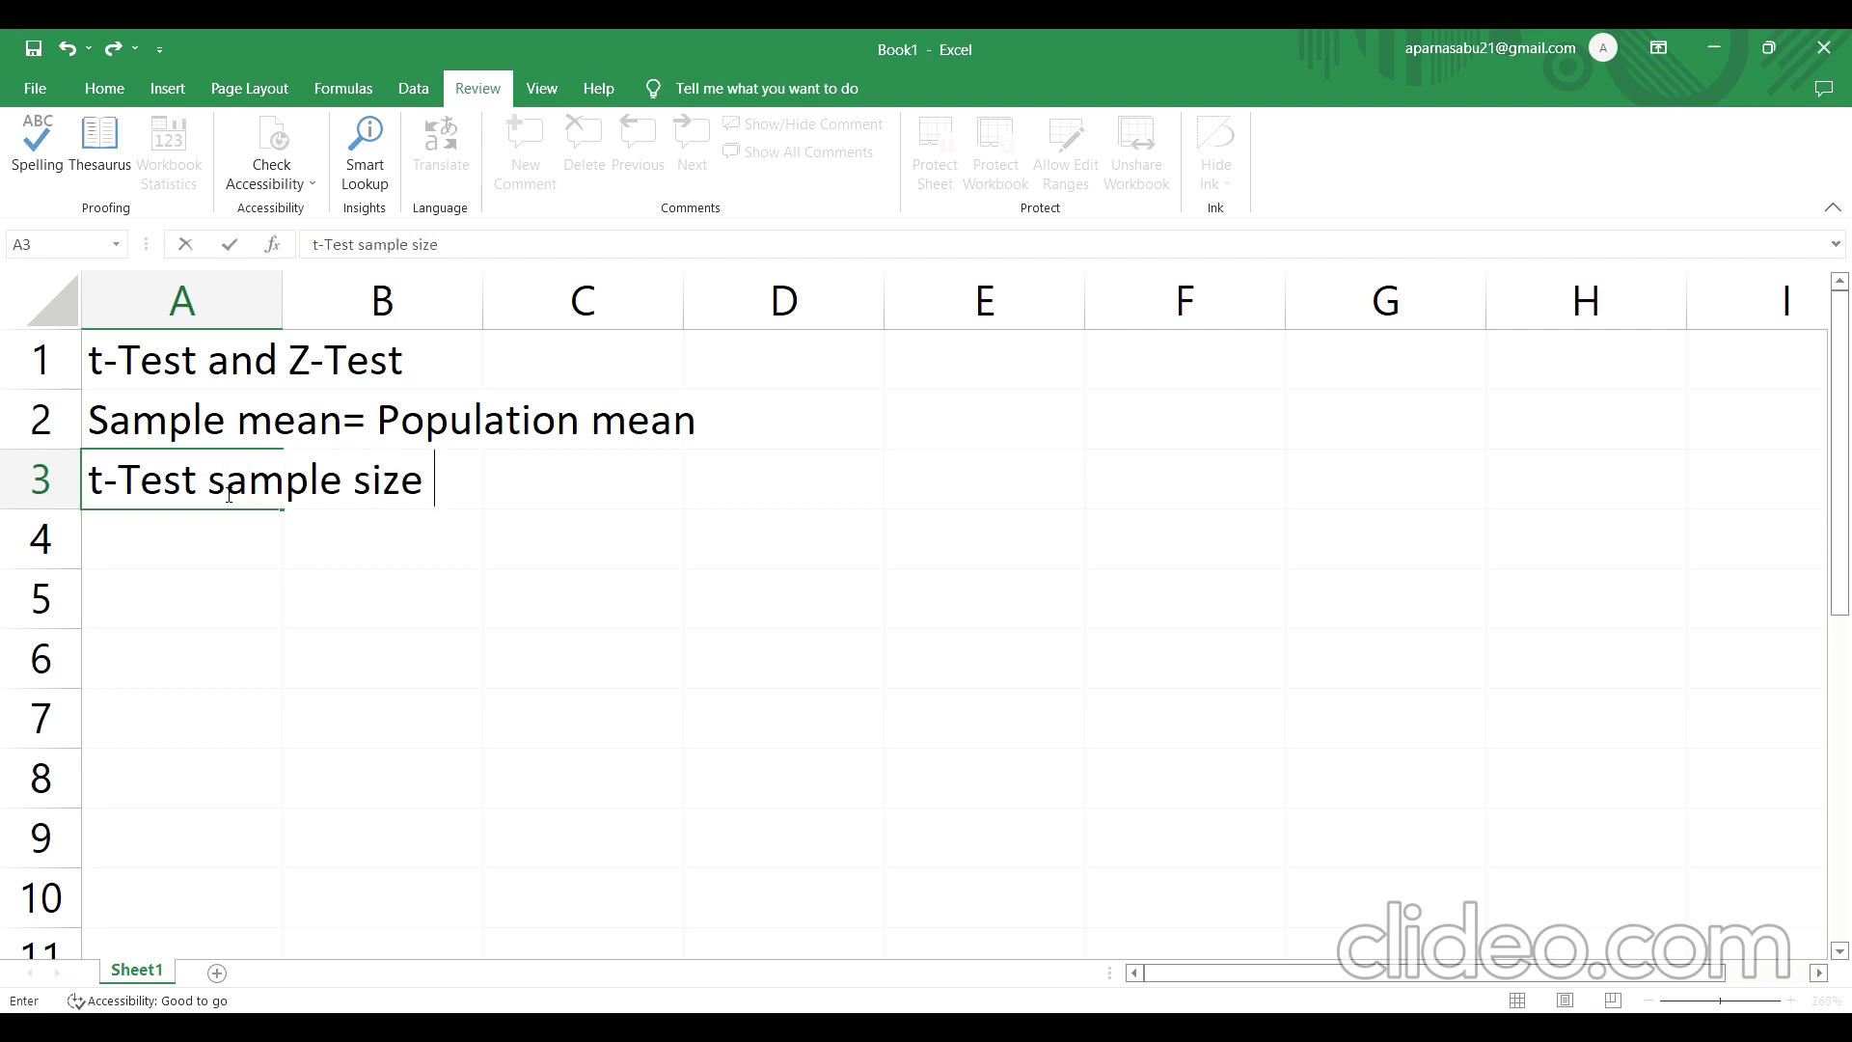
text( below 30)
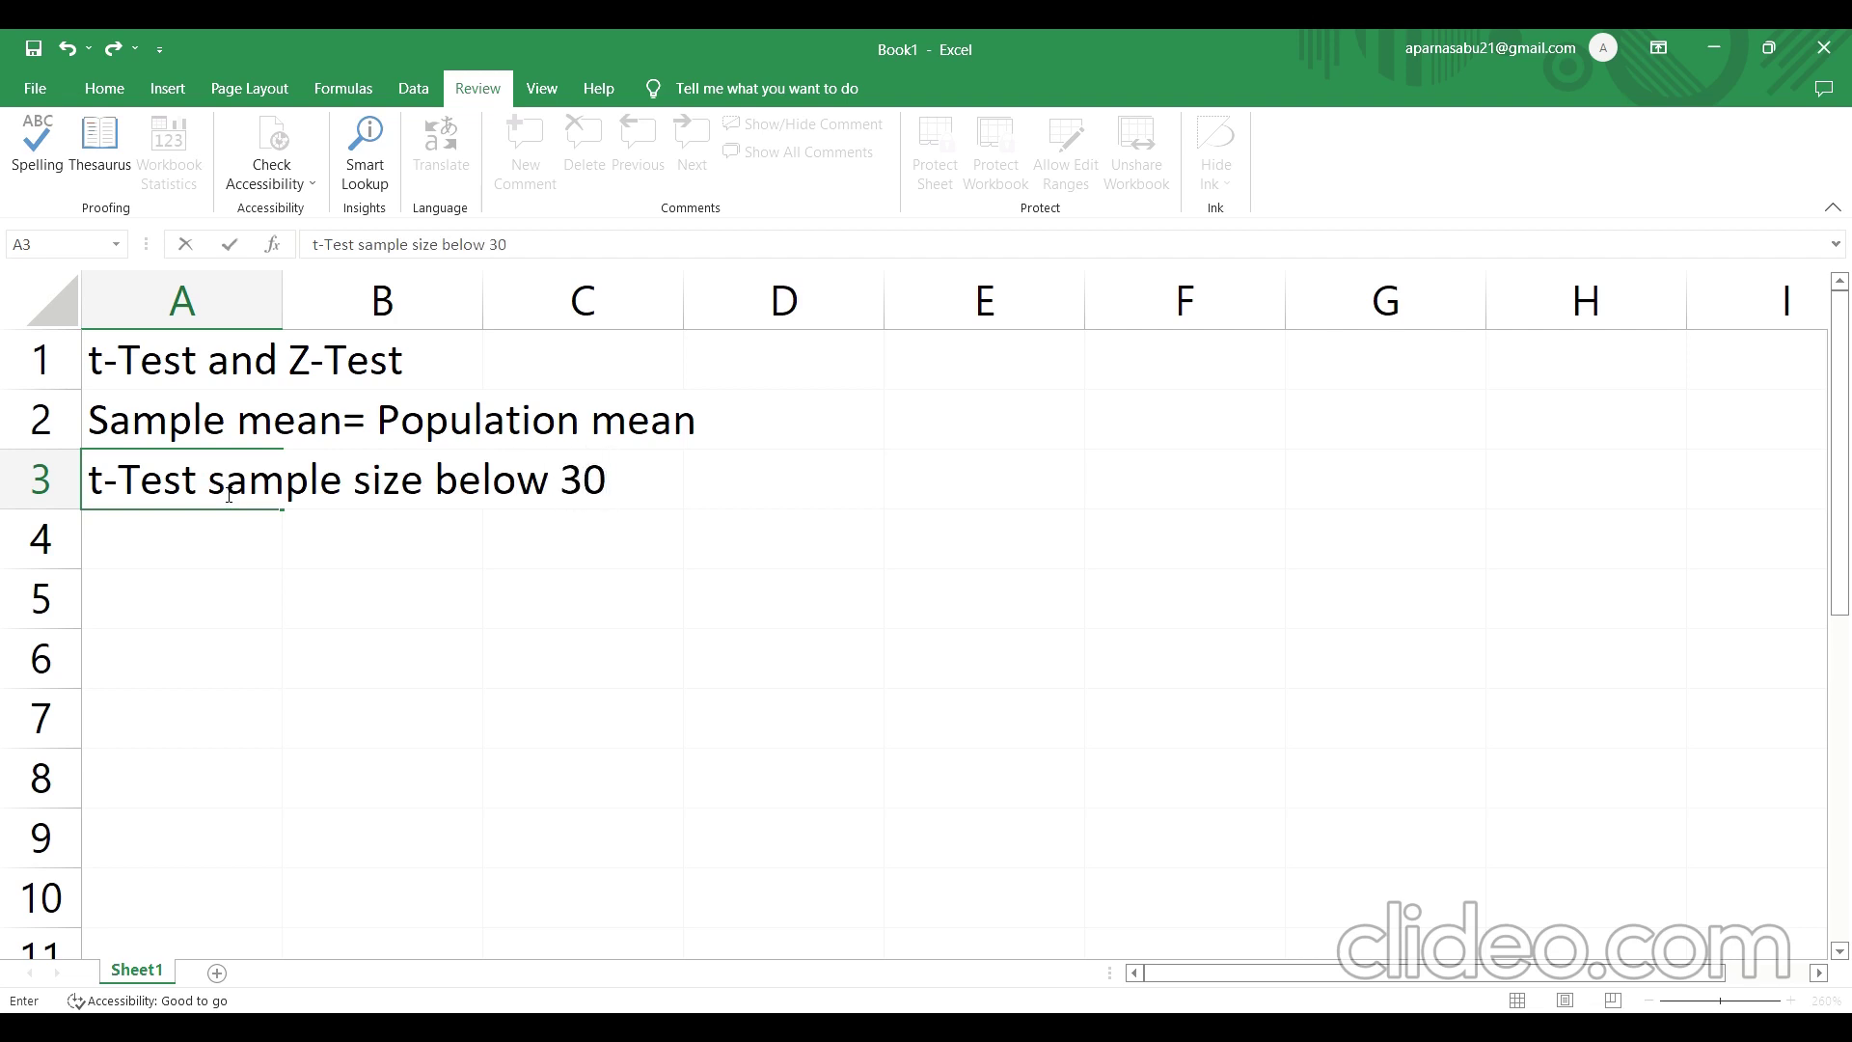
text((<30))
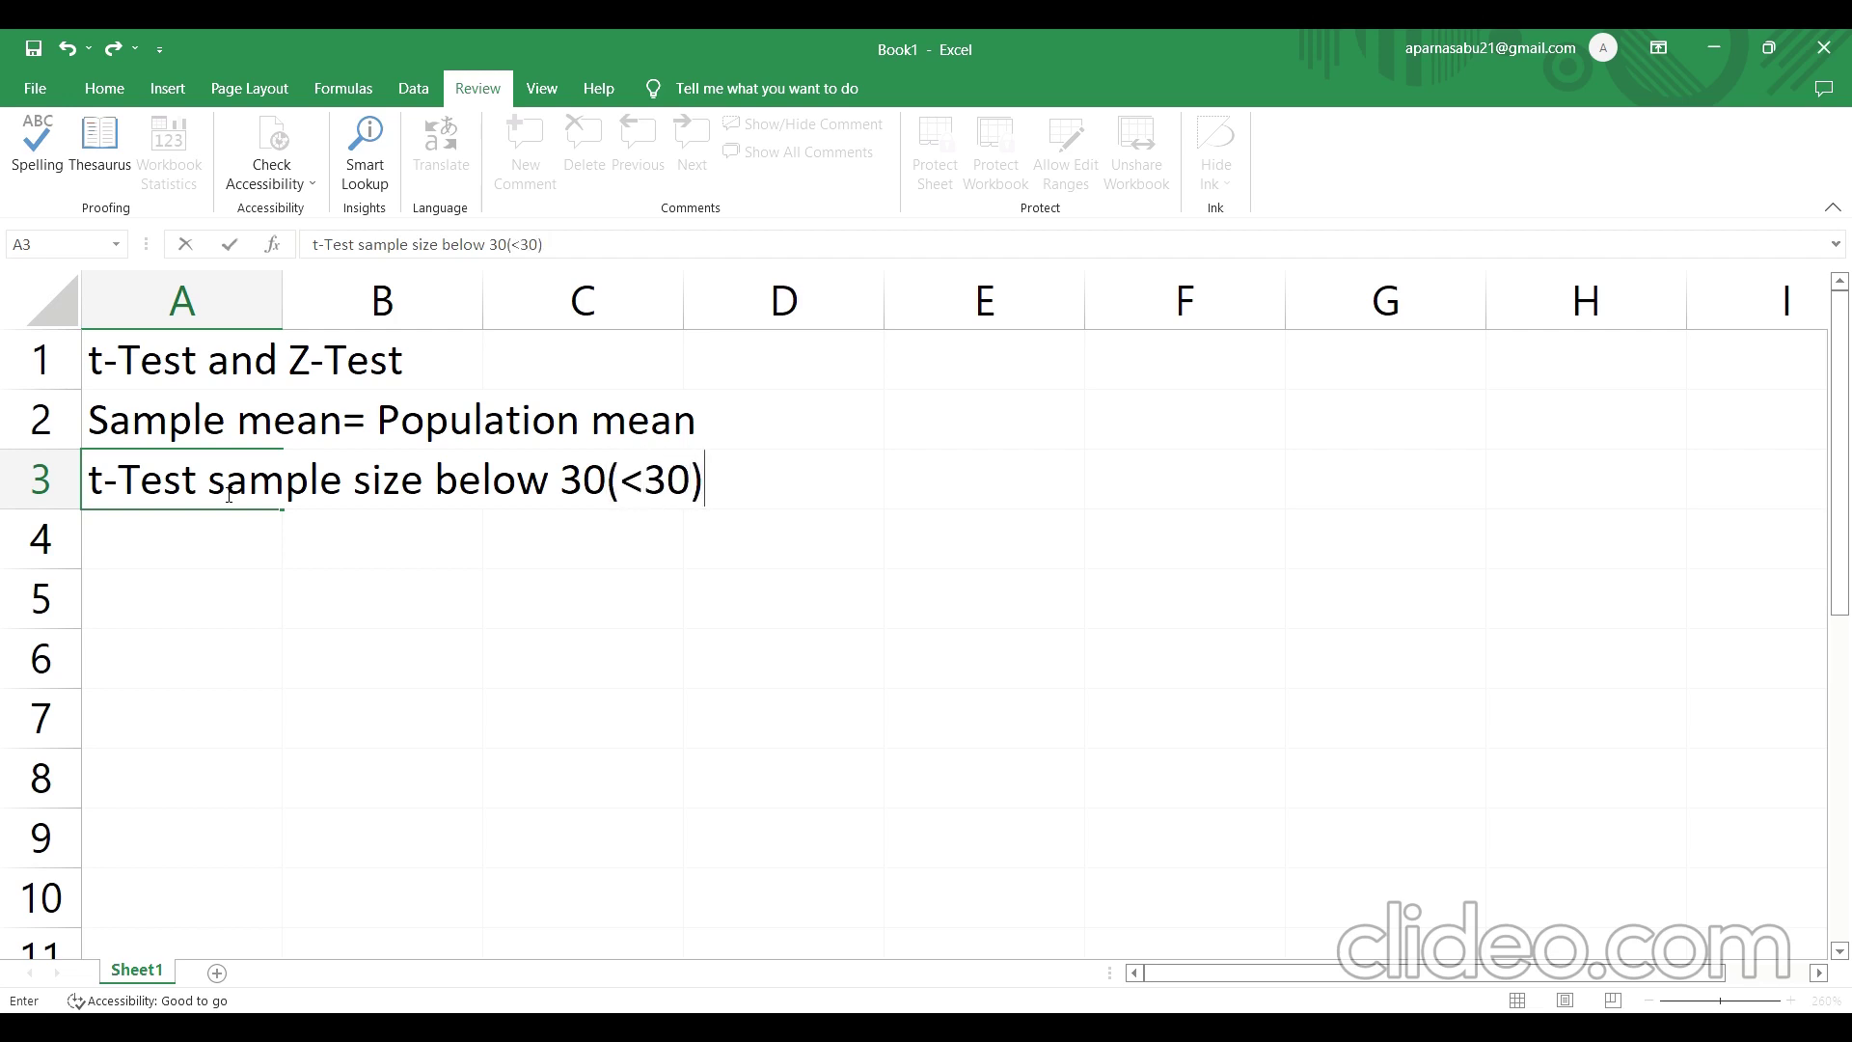
key(Return)
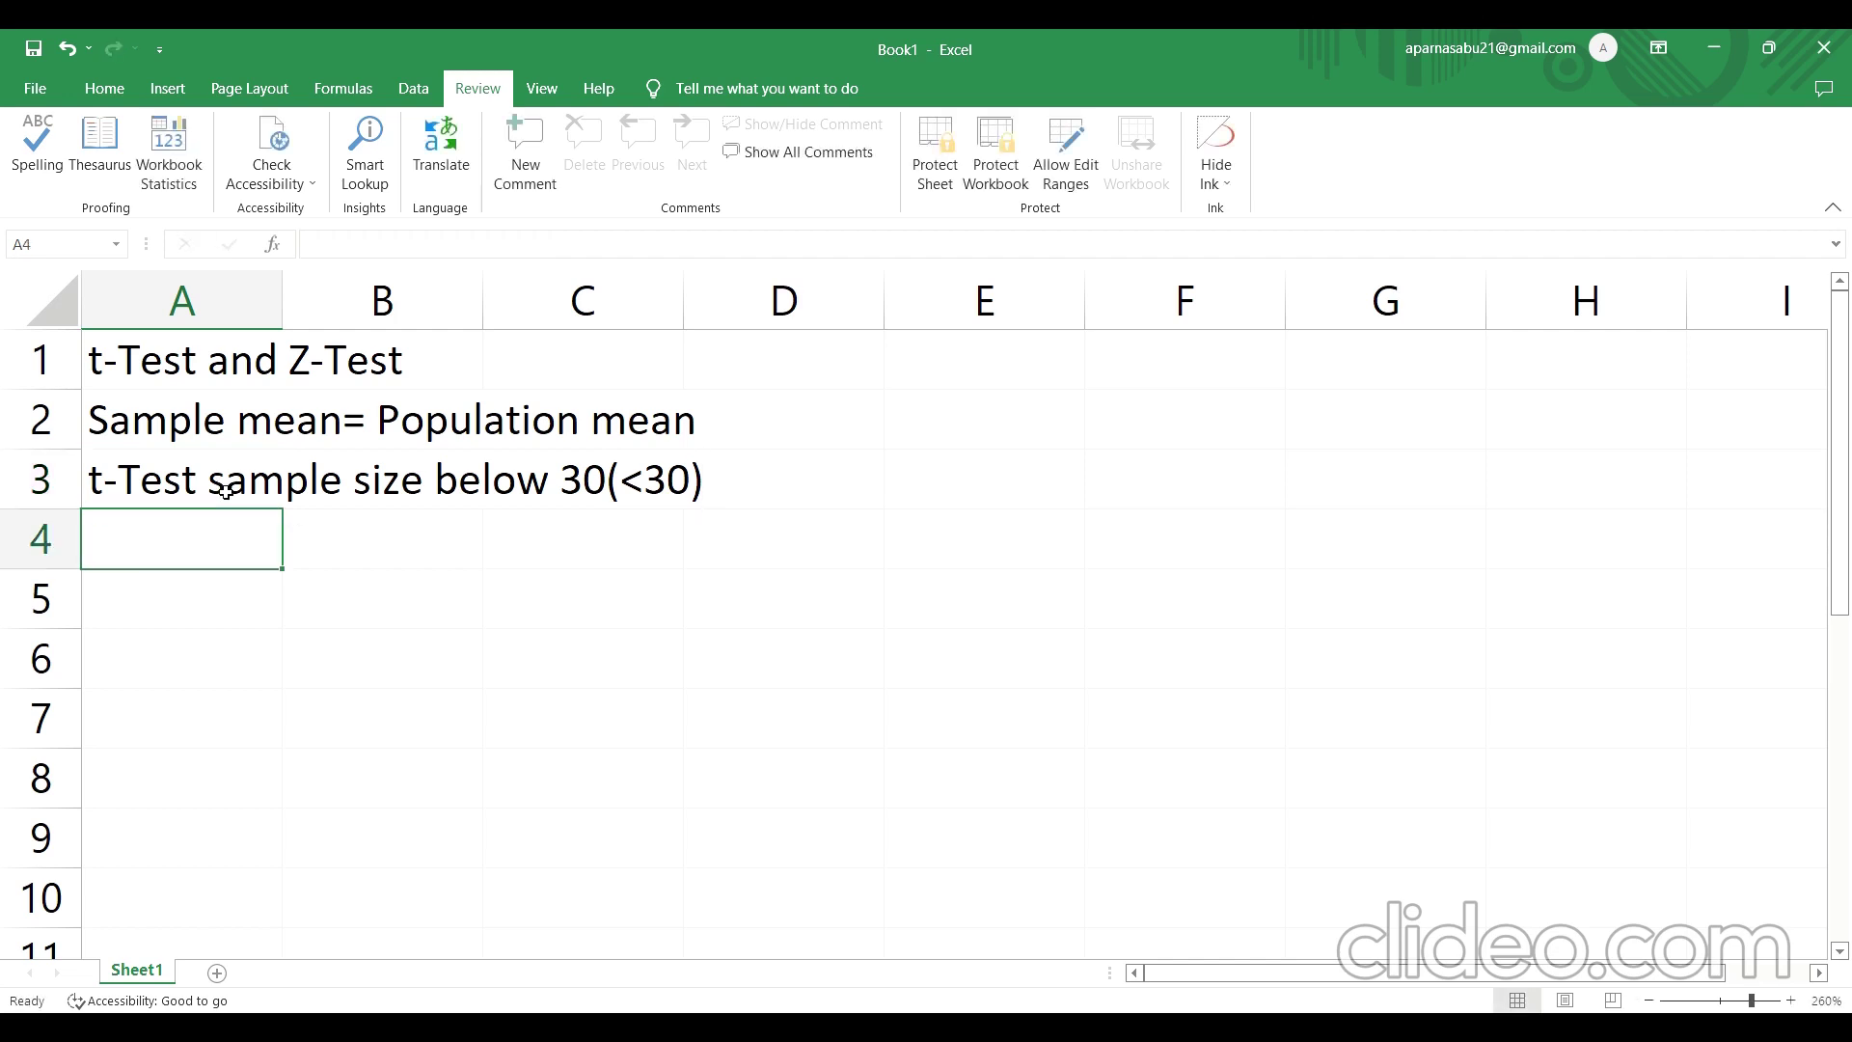
Enter the z-test condition "z-Test sample size above 30(>30)" in cell A4
text(z-)
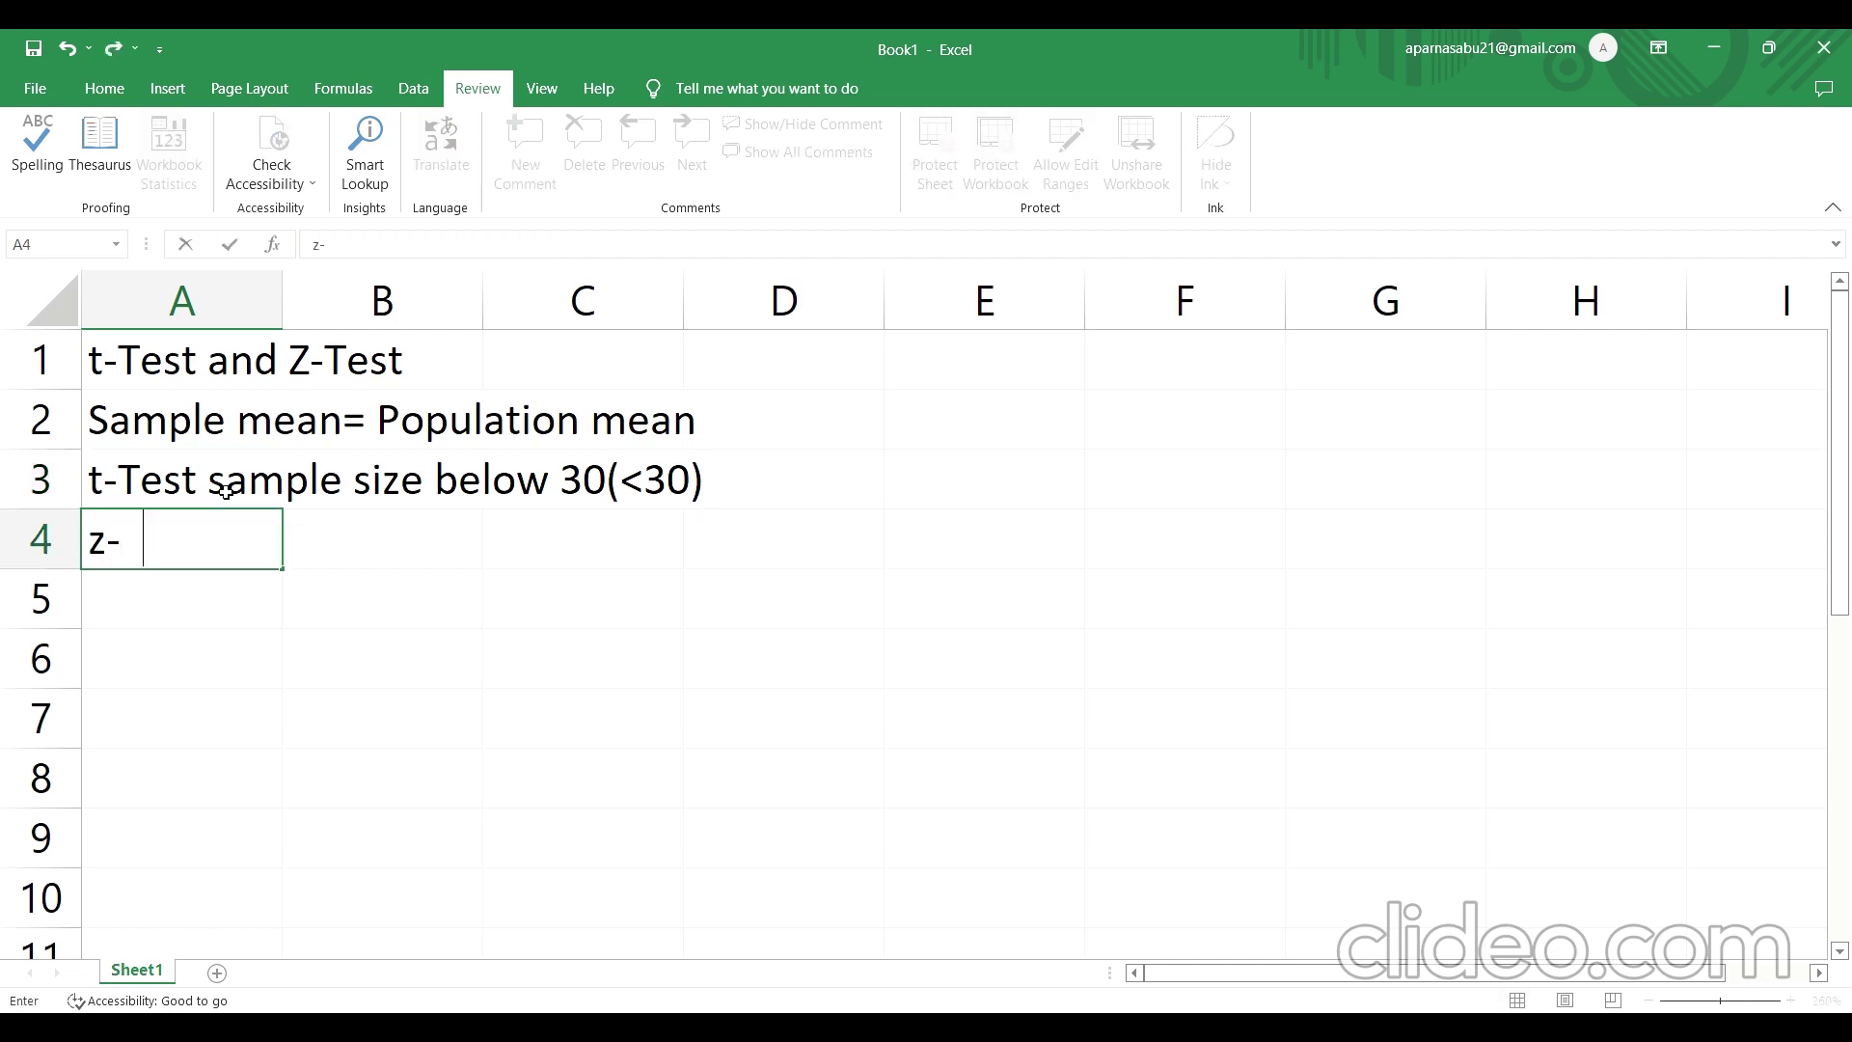
text(Test sample )
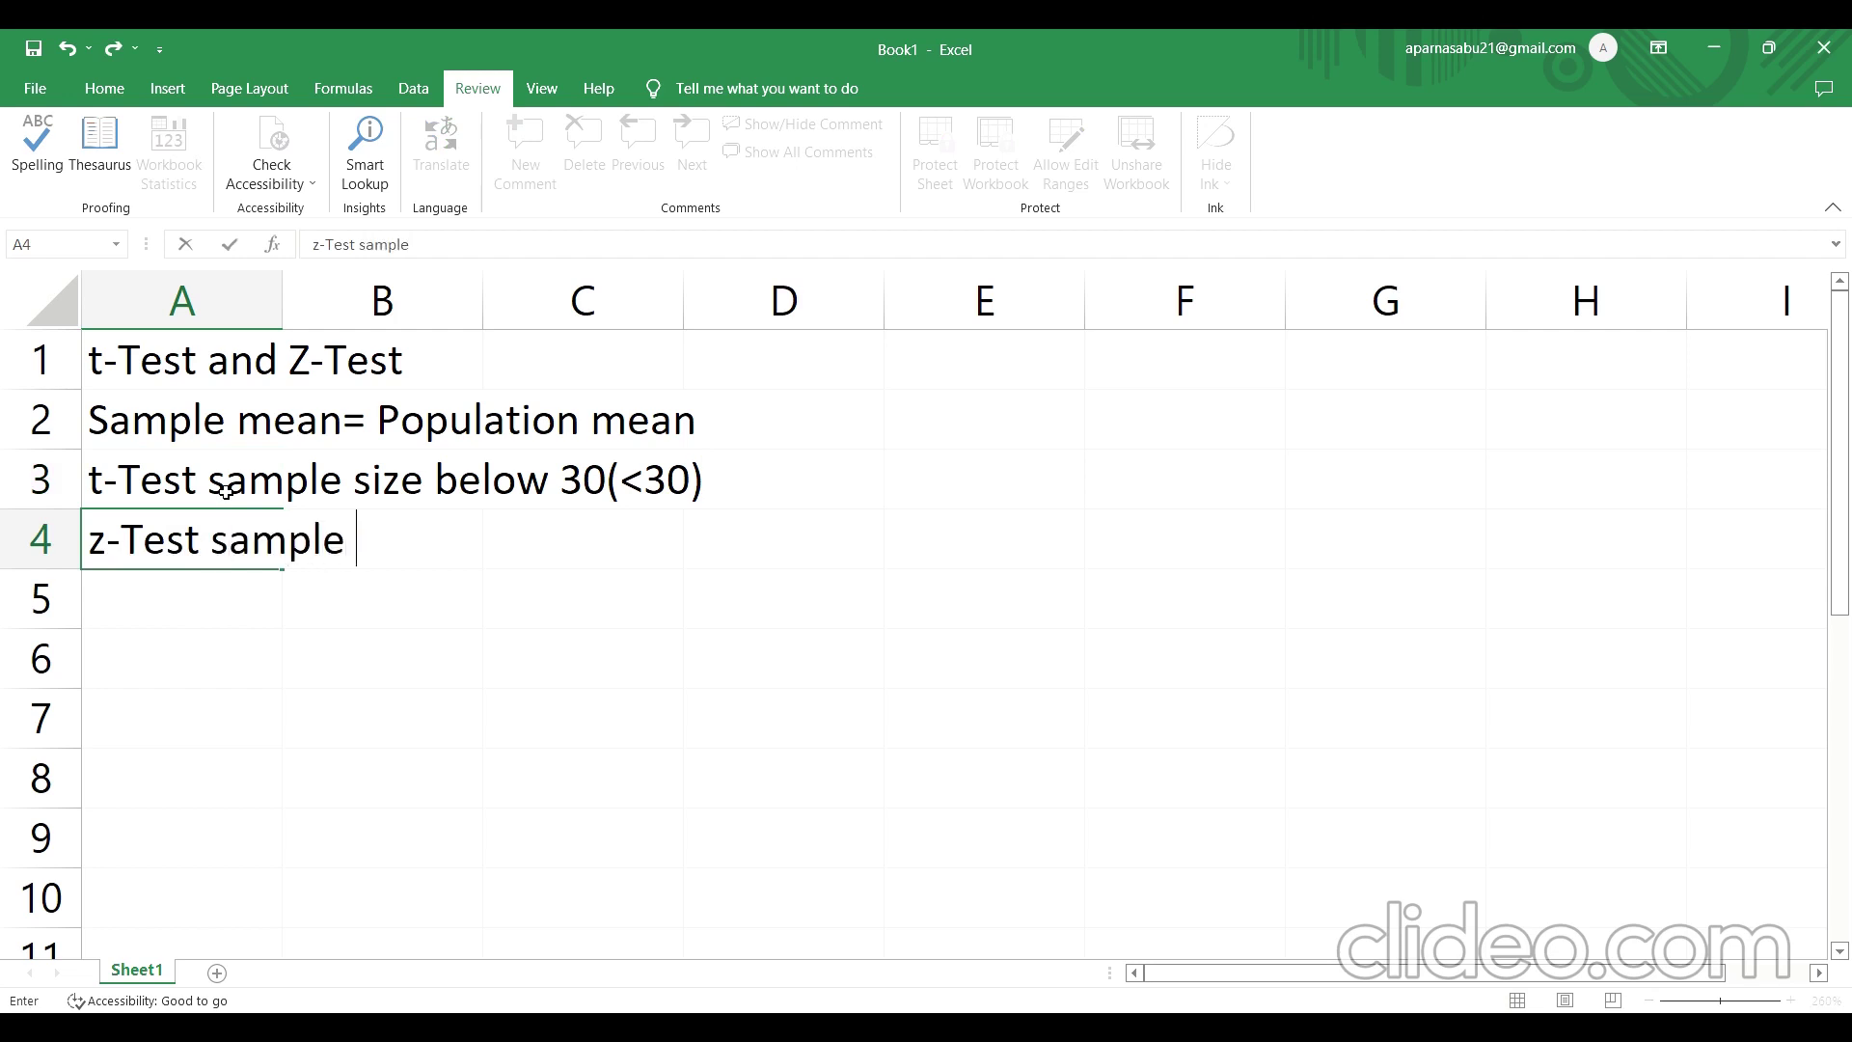
text(size av)
key(BackSpace)
text(bove )
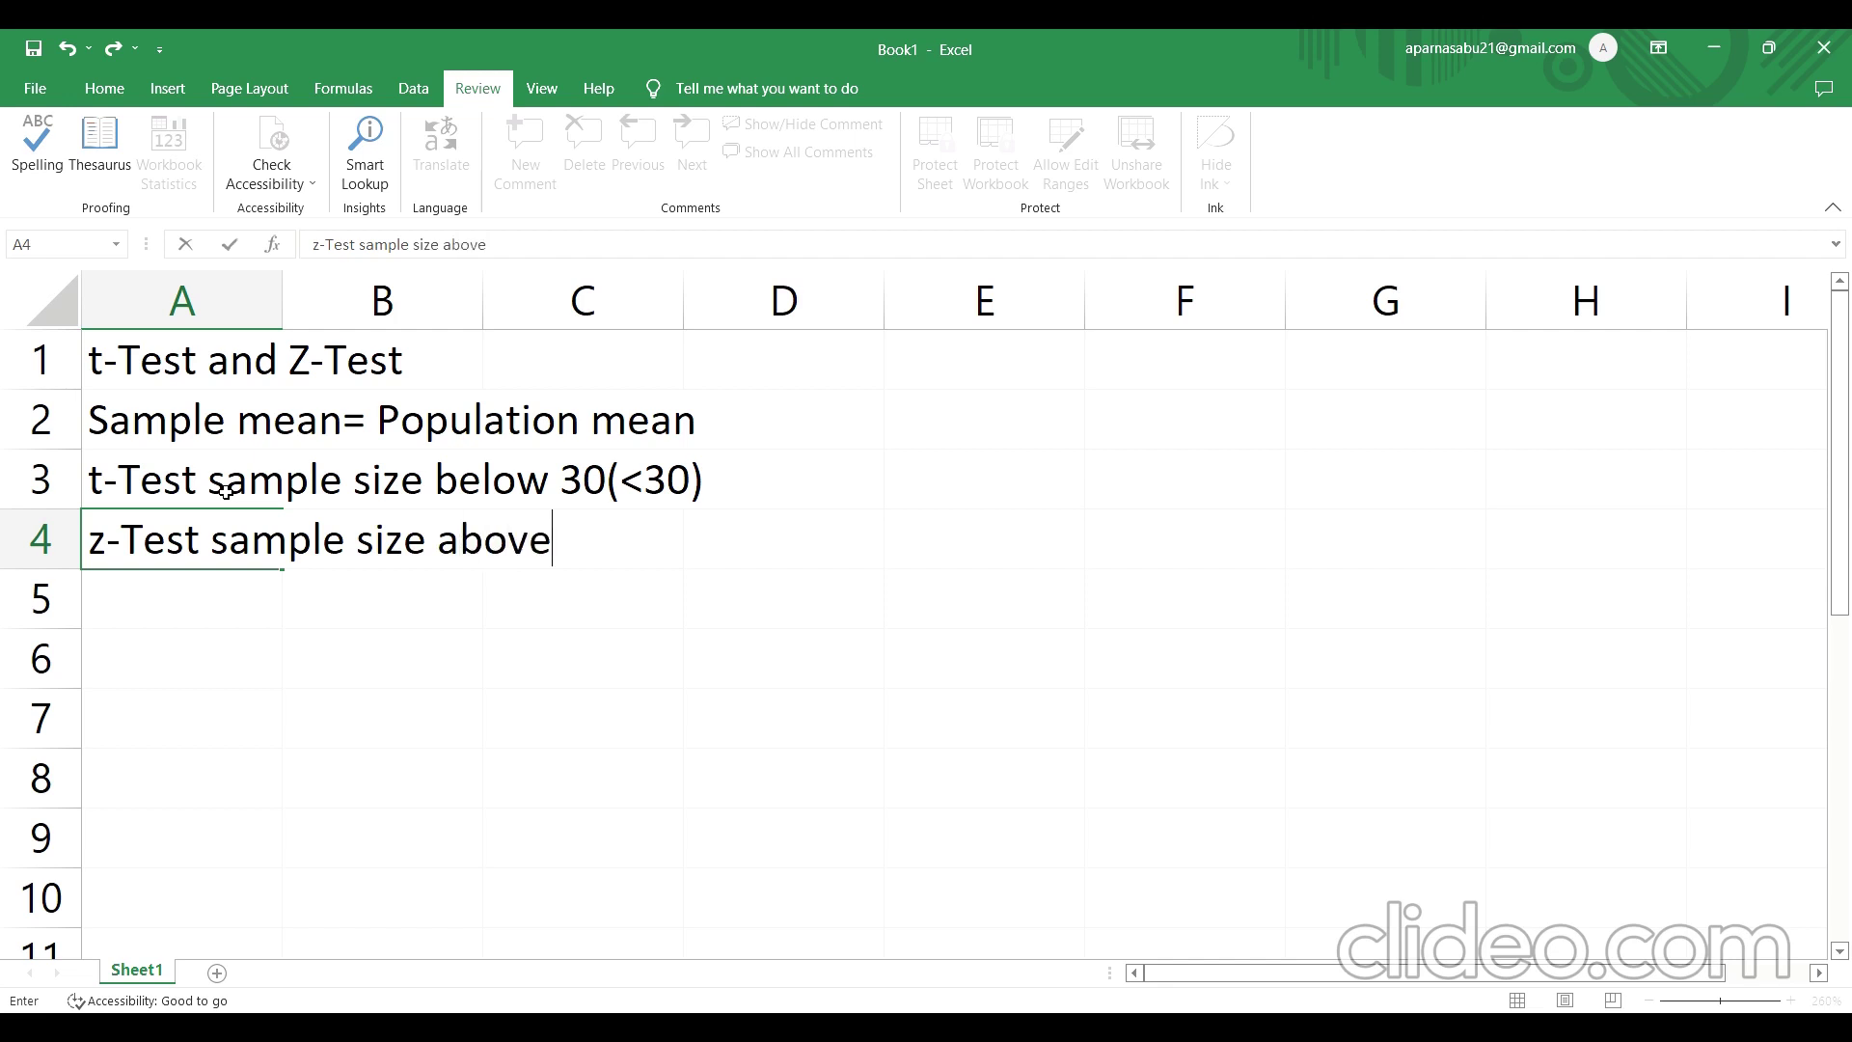
text(30(>30))
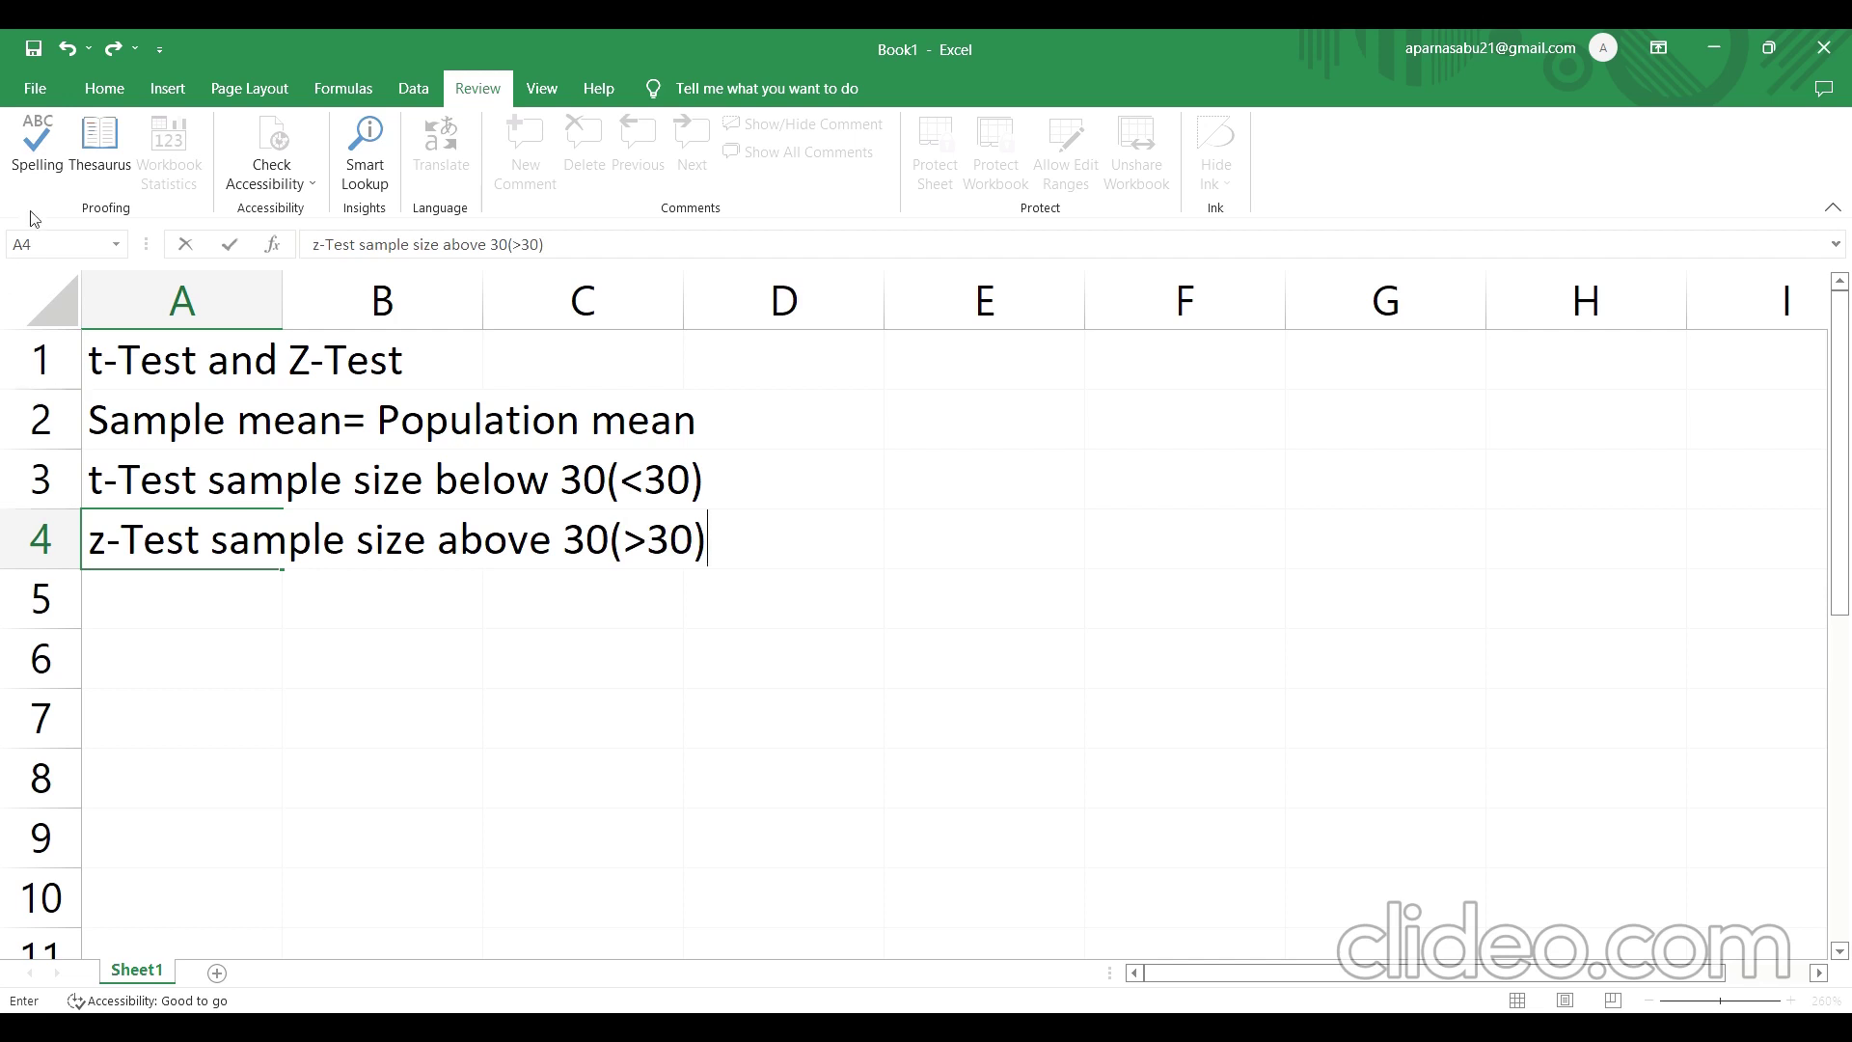
Widen column A to fit the title in cell A1 and give that cell a yellow fill
click(105, 372)
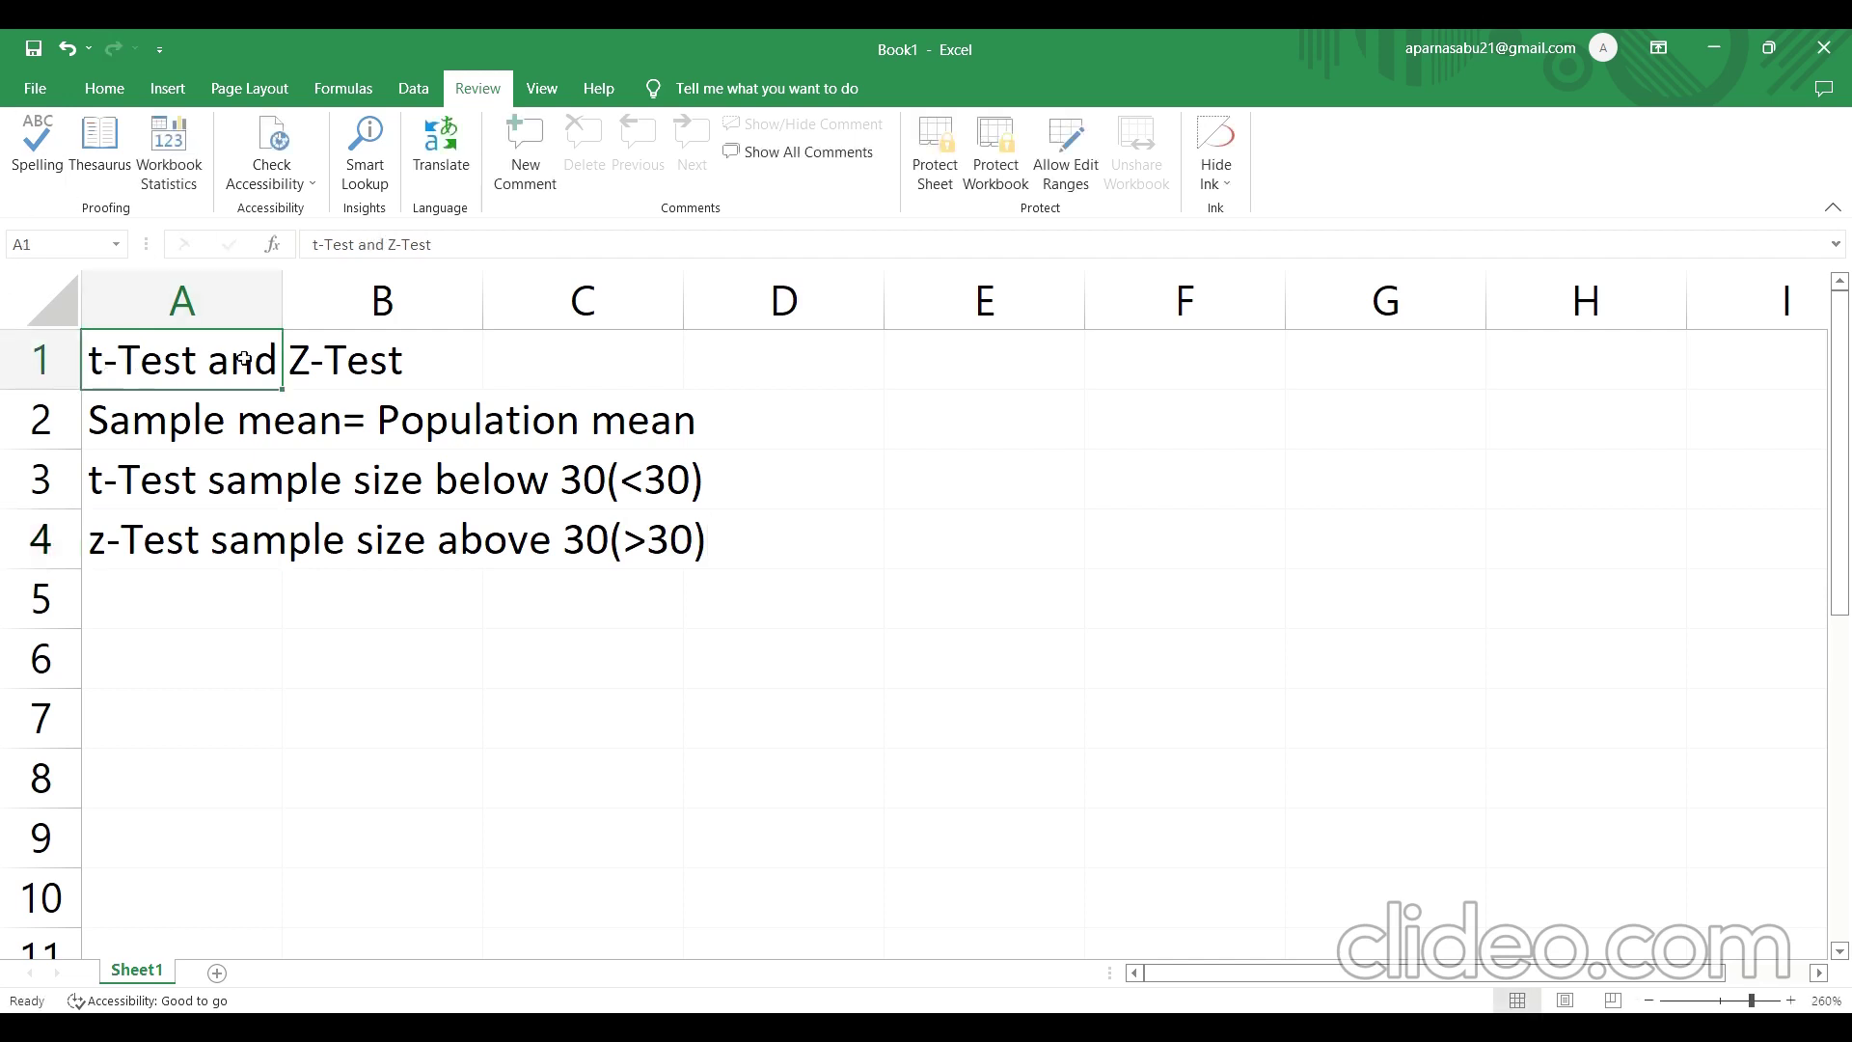
drag(282, 304, 454, 302)
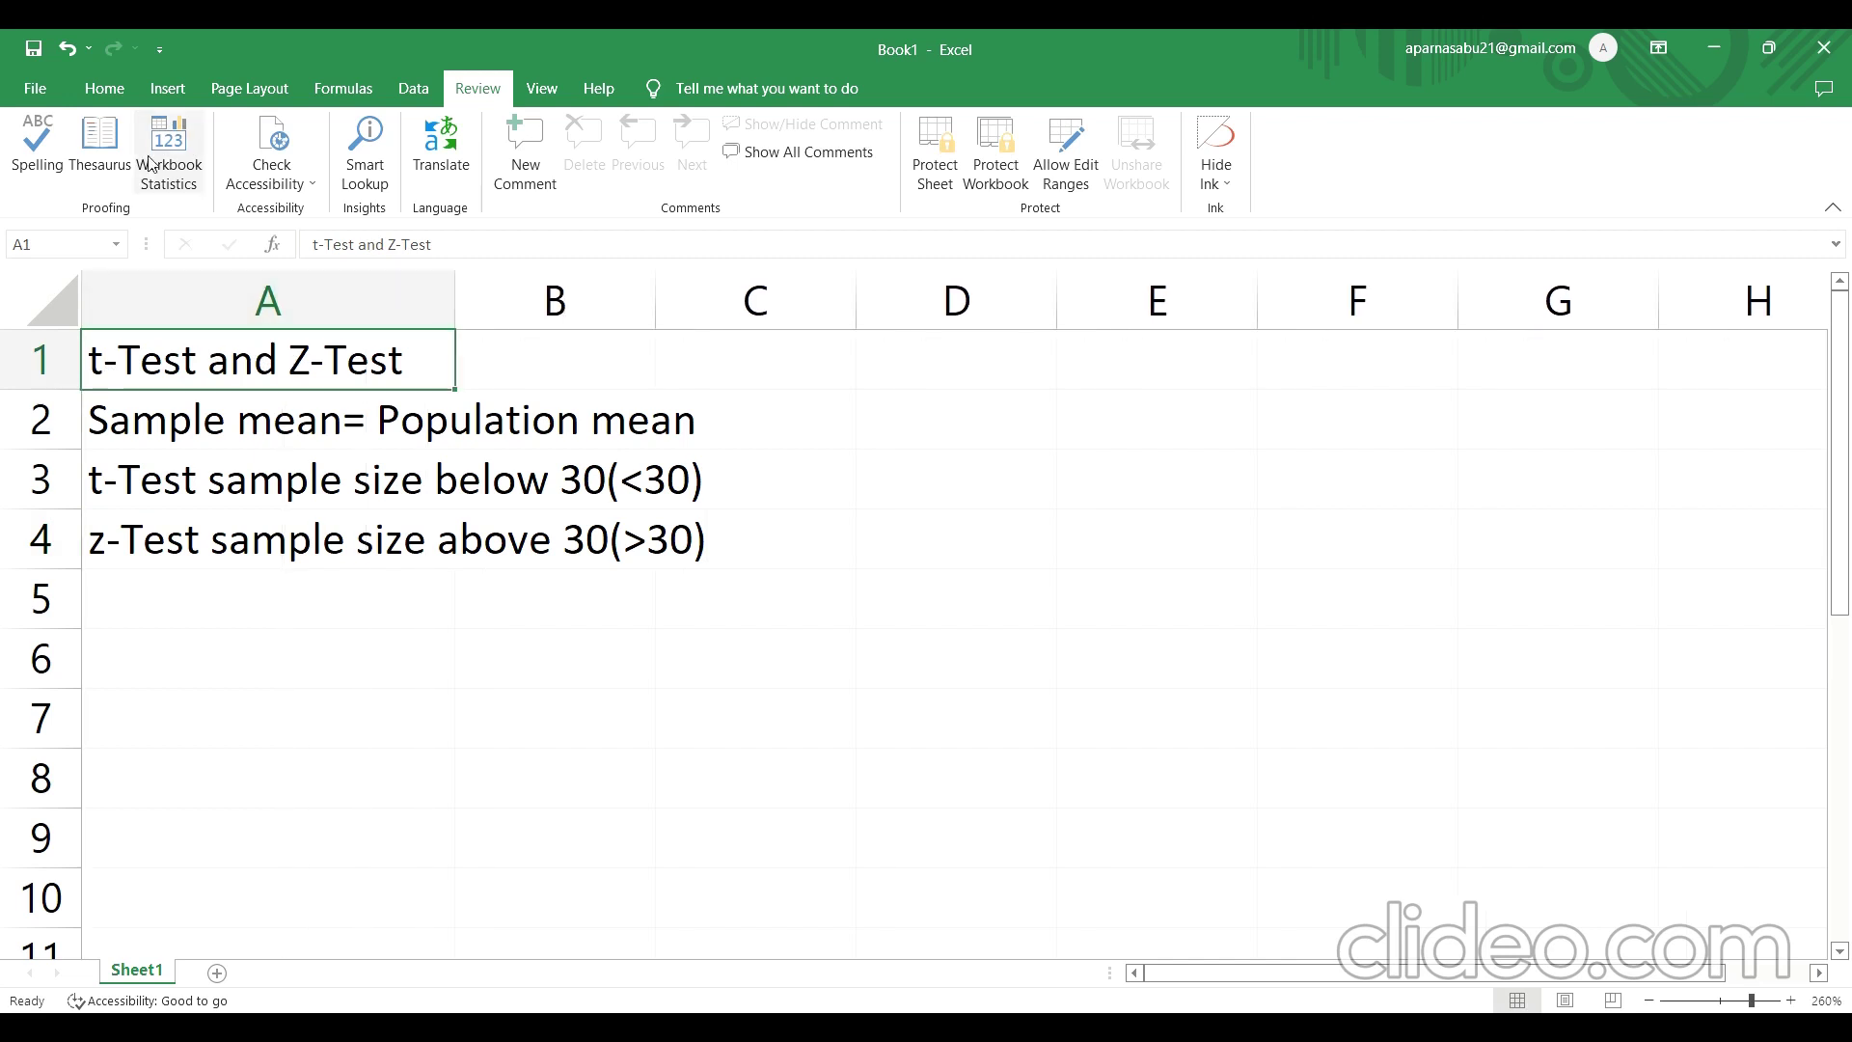
click(104, 89)
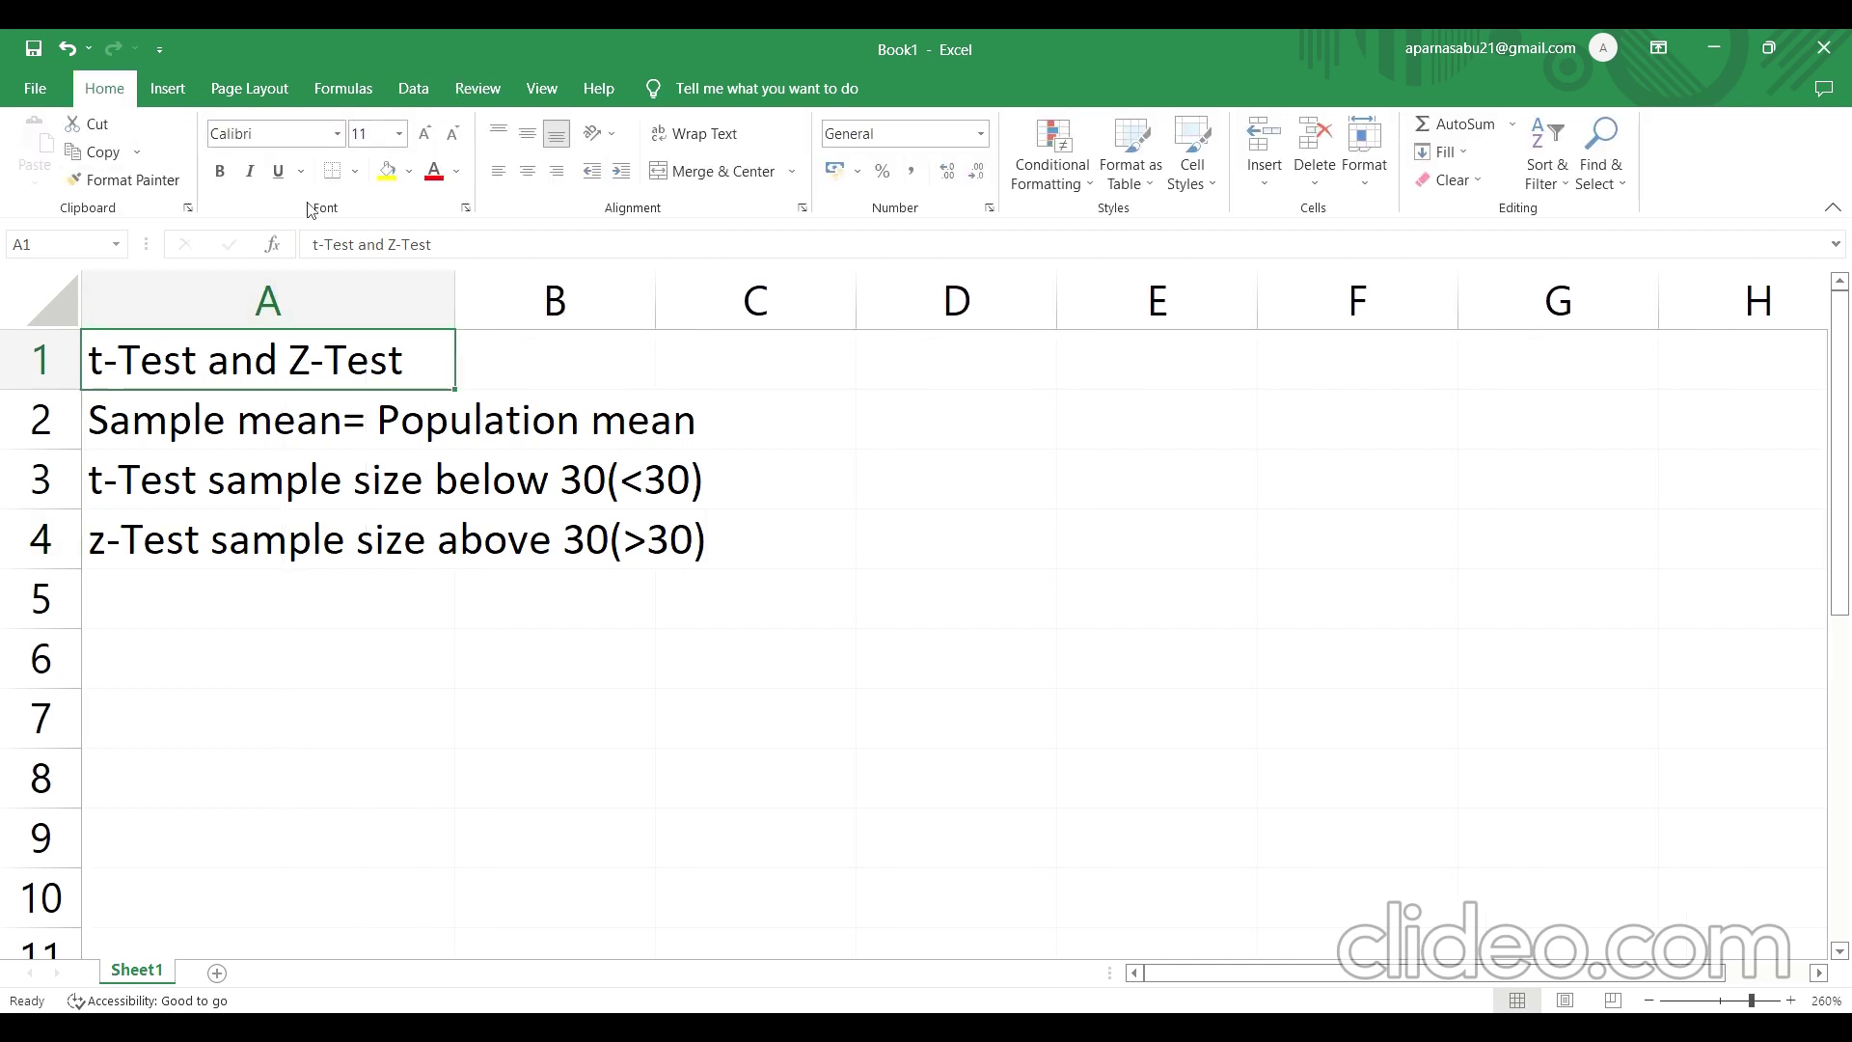
click(386, 172)
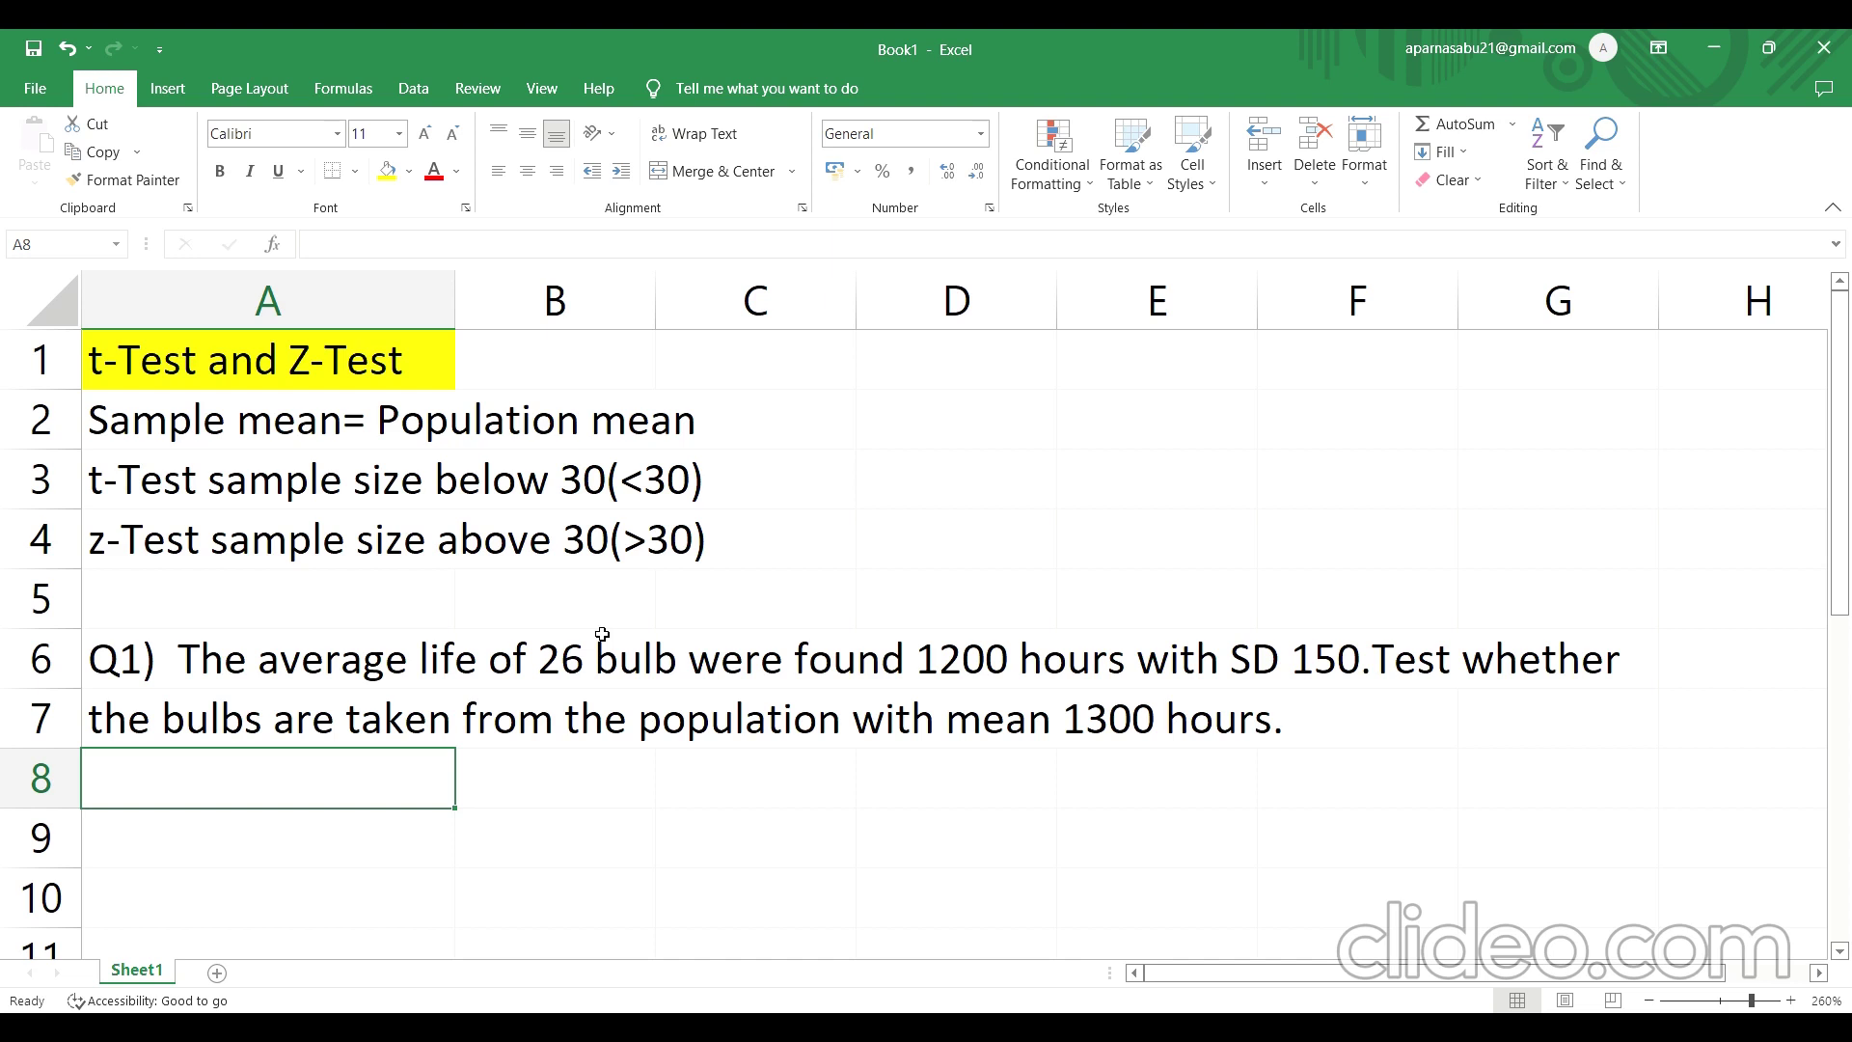
Enter the sample size note "no:of samples = 26<30 (t-Test" in cell A8, below question Q1
text(no)
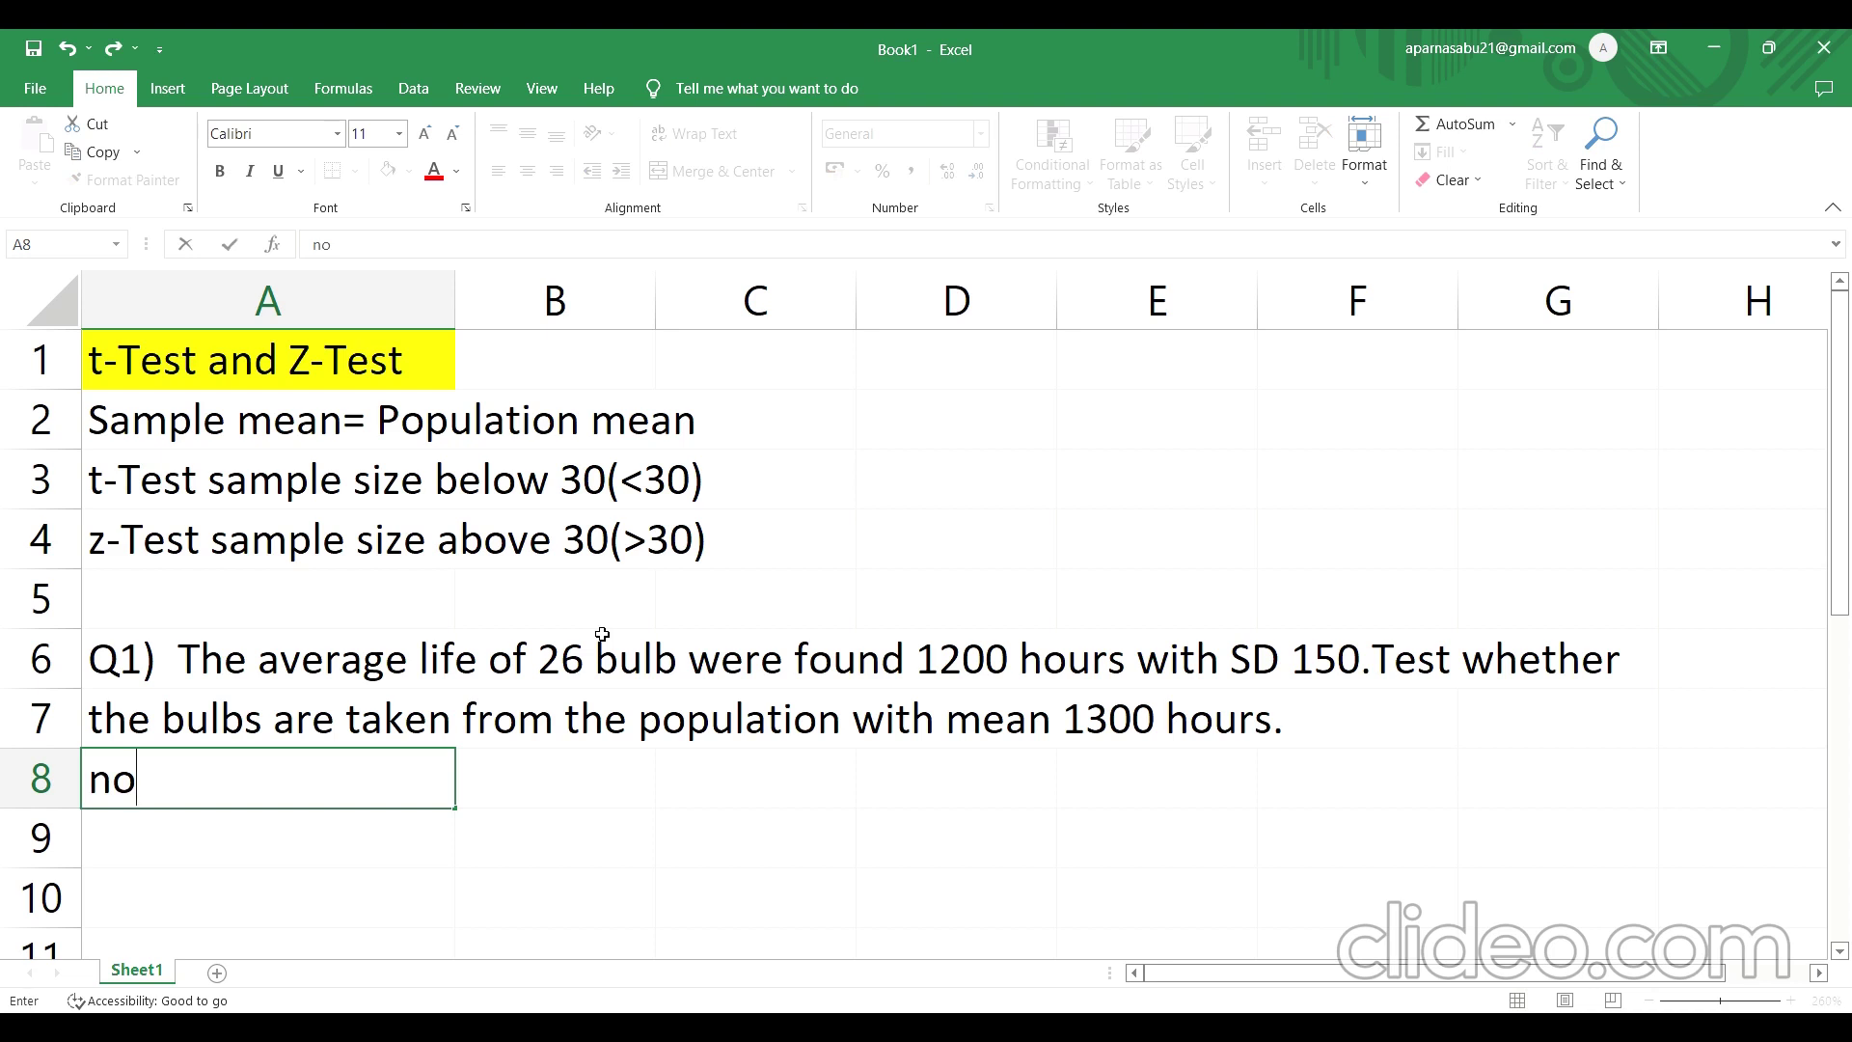
text(:od)
key(BackSpace)
text(f samples)
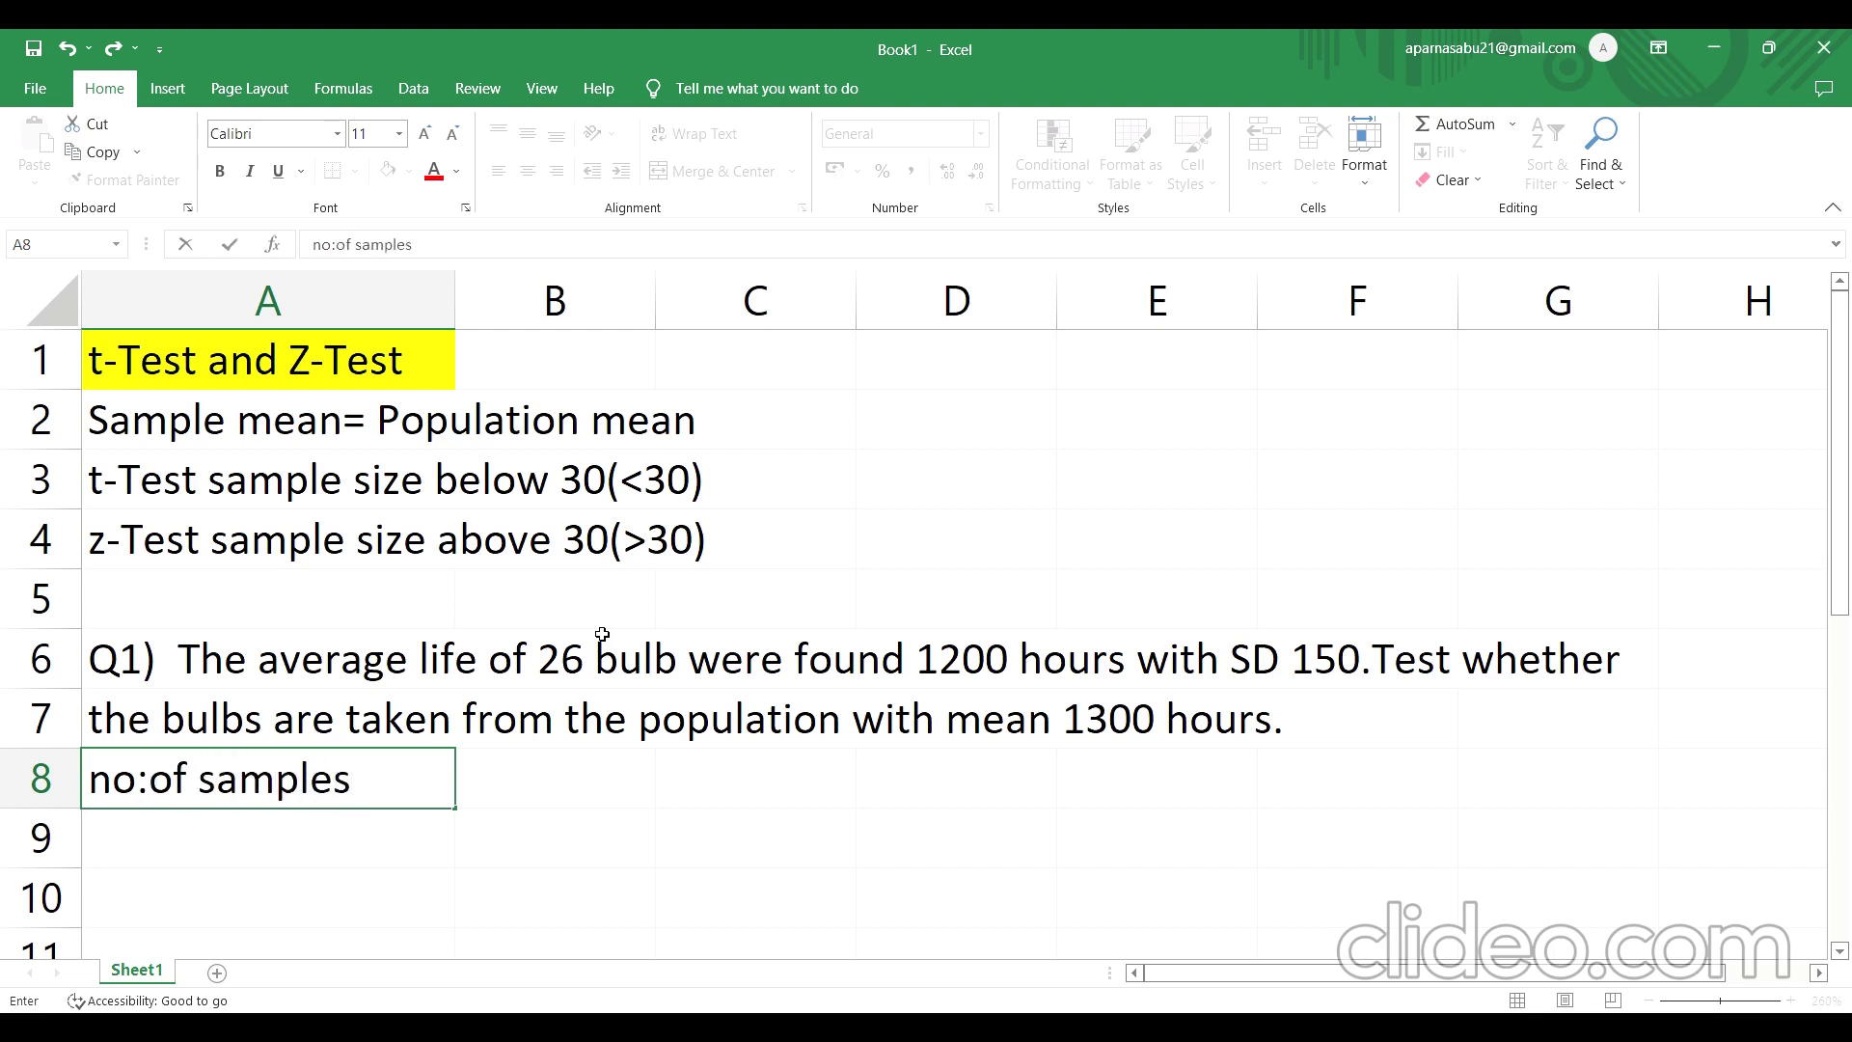
text( = 26)
text(<30)
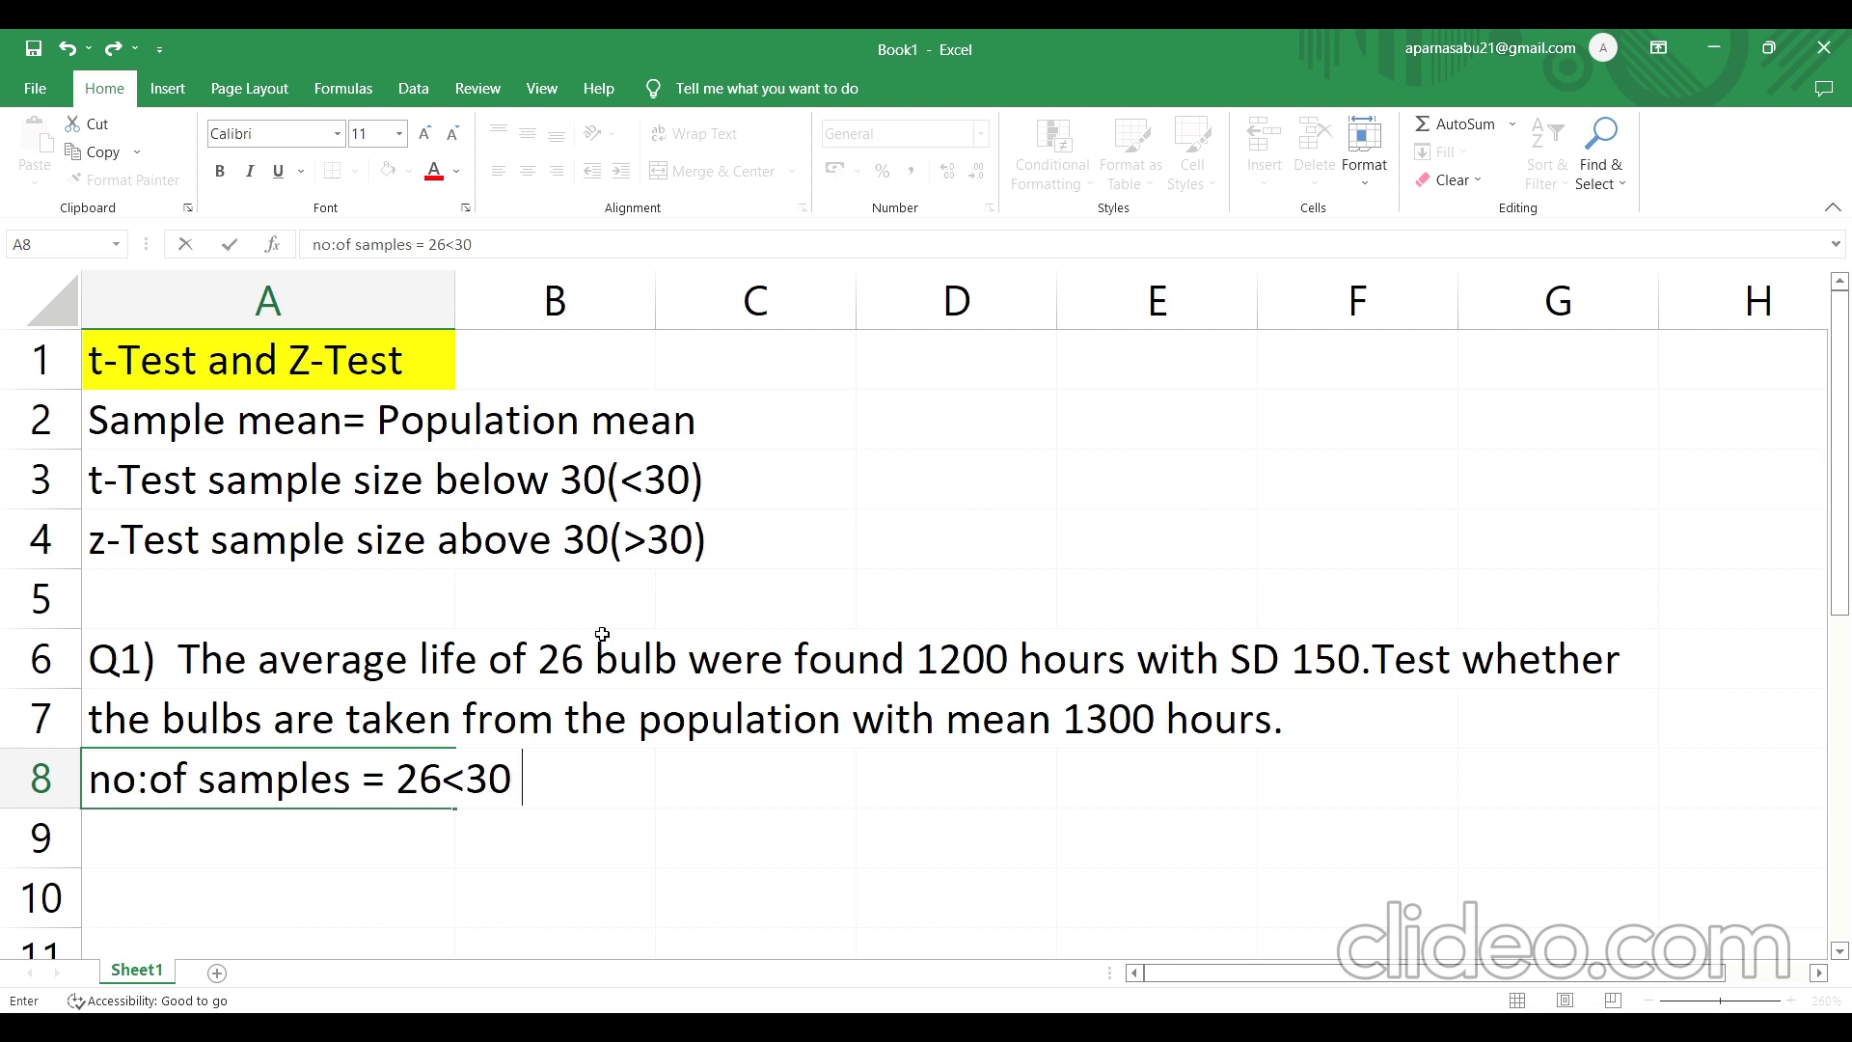
text( (t-Test)
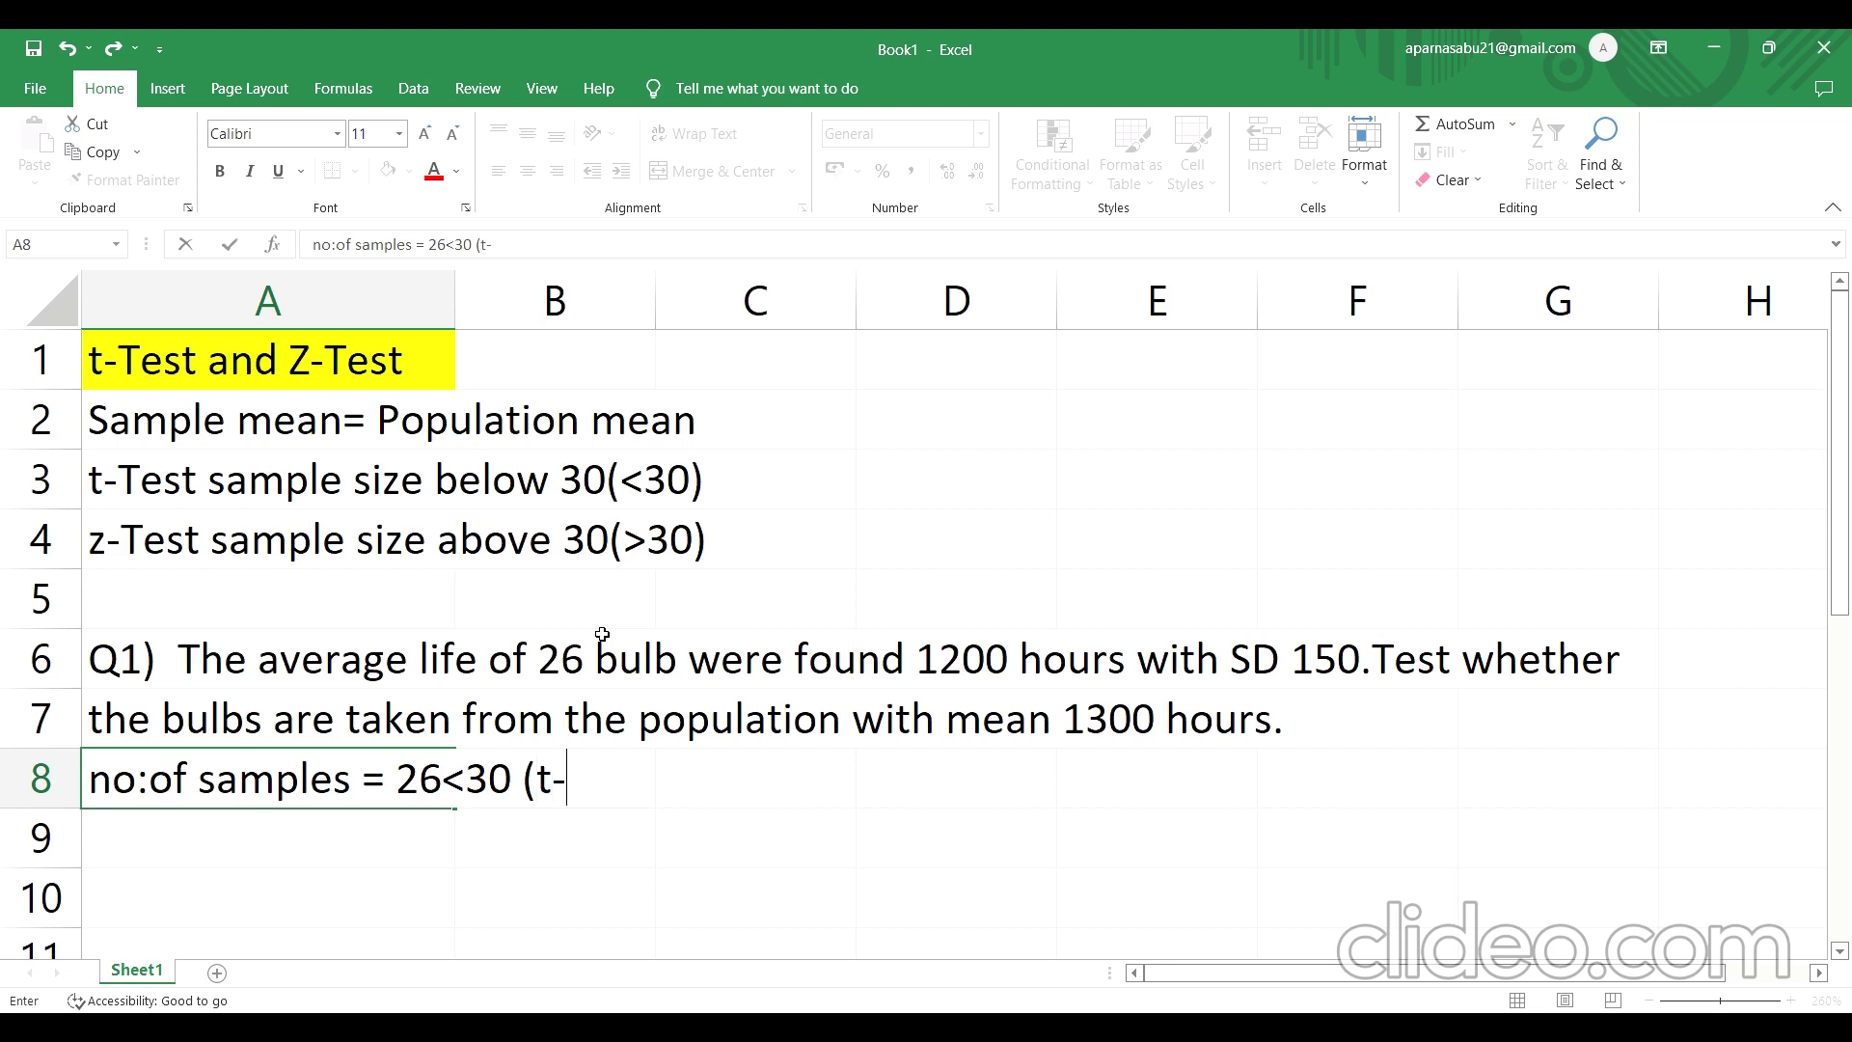